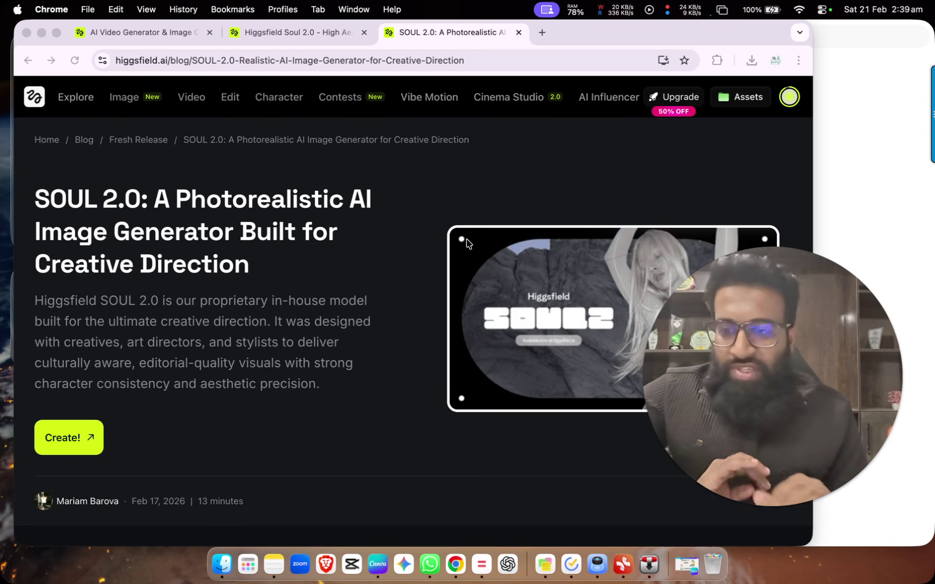
Read the SOUL 2.0 article's introduction, its three core systems and the key points positioning the model.
left_click(294, 330)
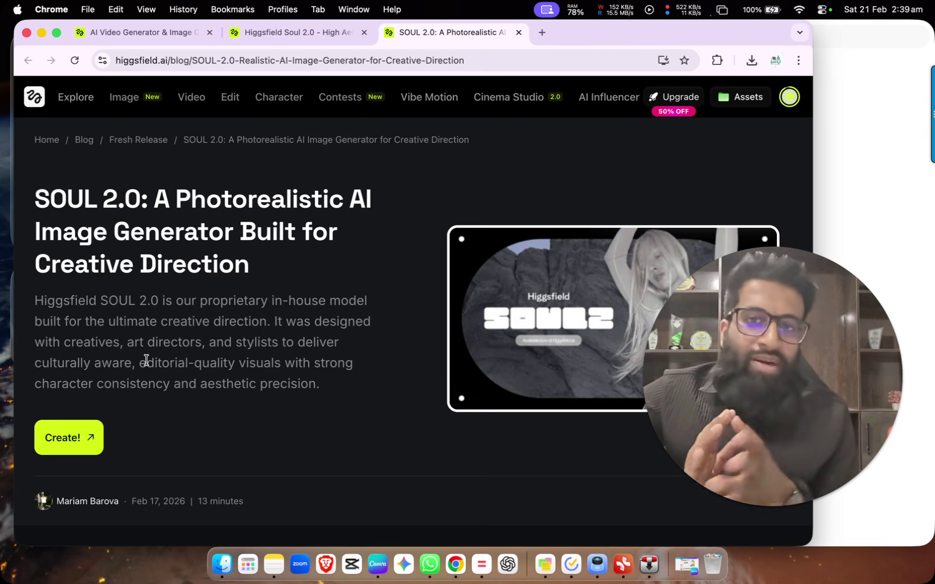
scroll(146, 360, "down", 10)
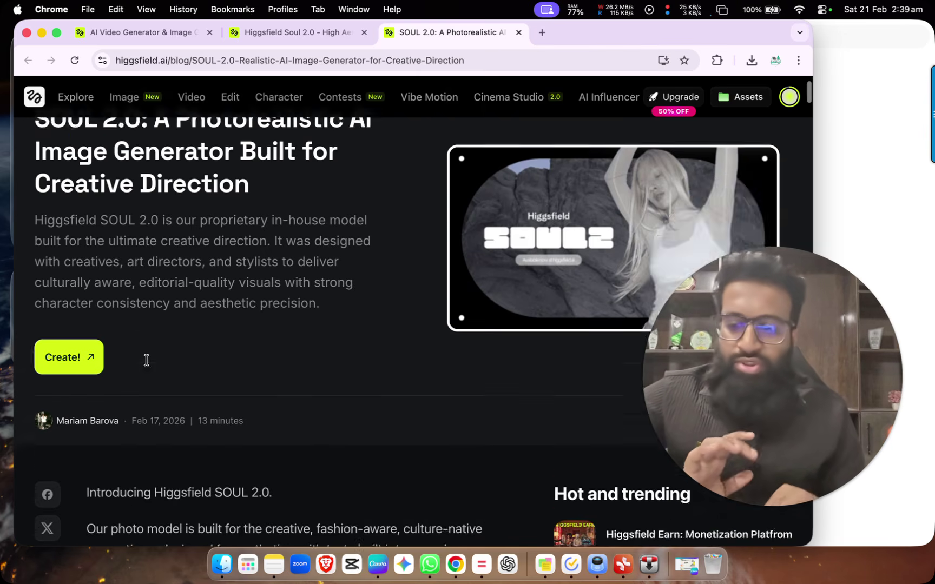
scroll(147, 362, "down", 14)
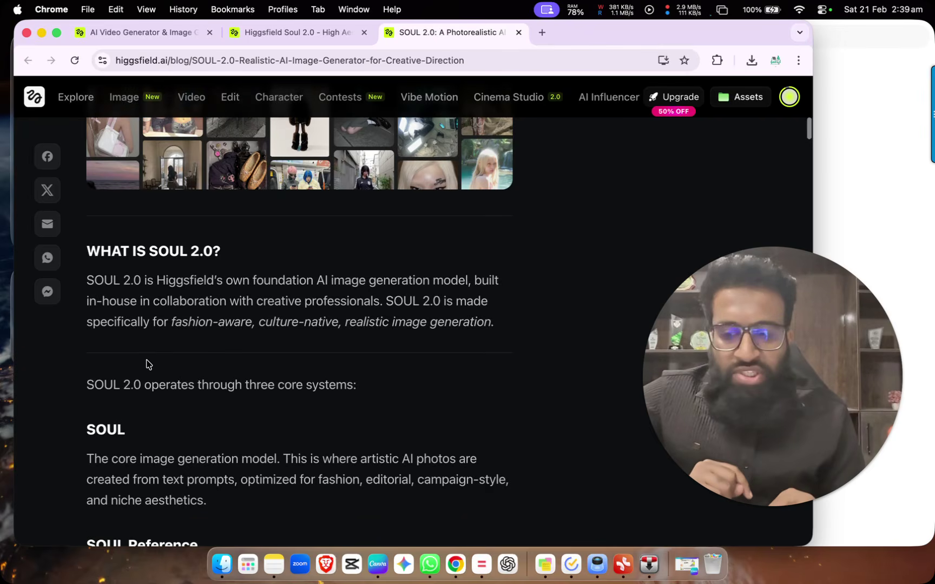
scroll(146, 359, "down", 1)
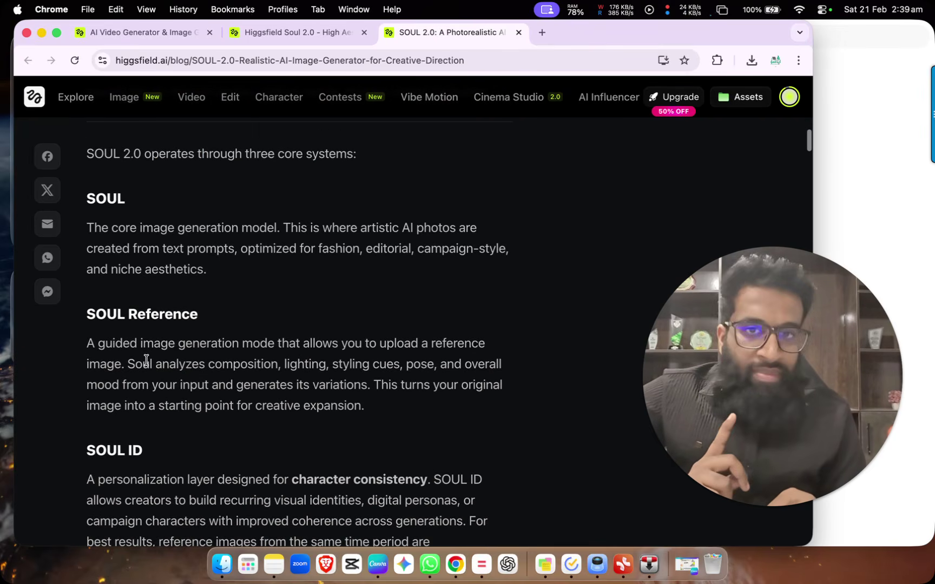
left_click_drag(85, 313, 216, 316)
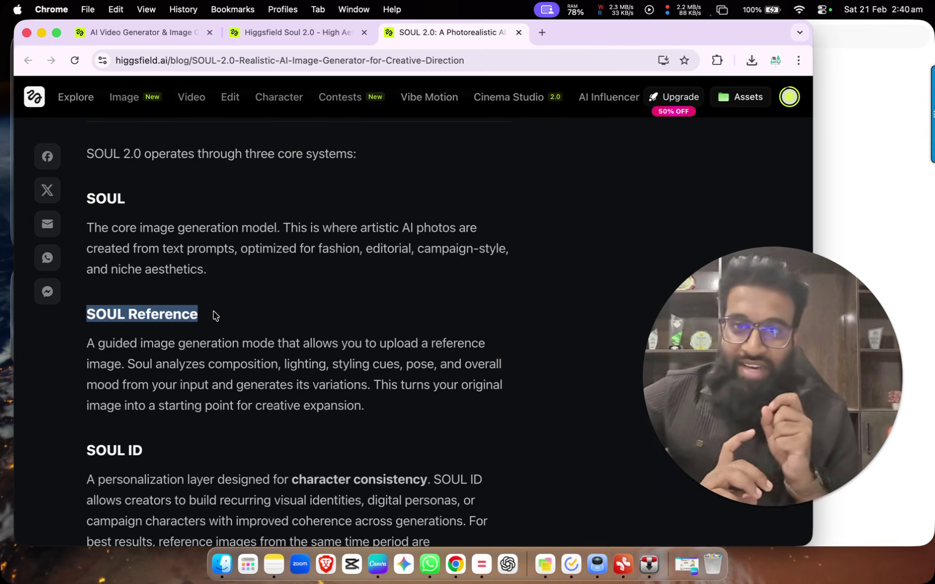
scroll(214, 315, "down", 10)
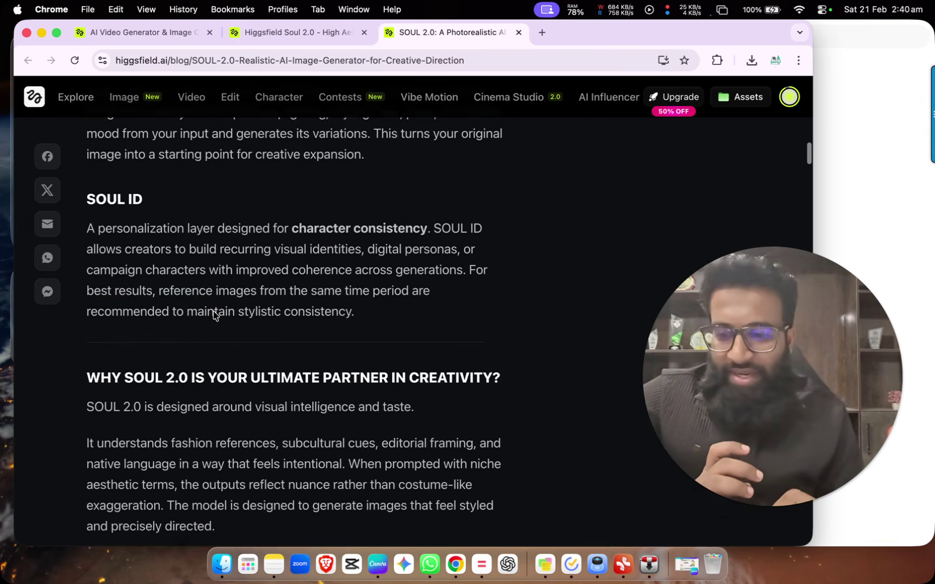
scroll(214, 315, "down", 2)
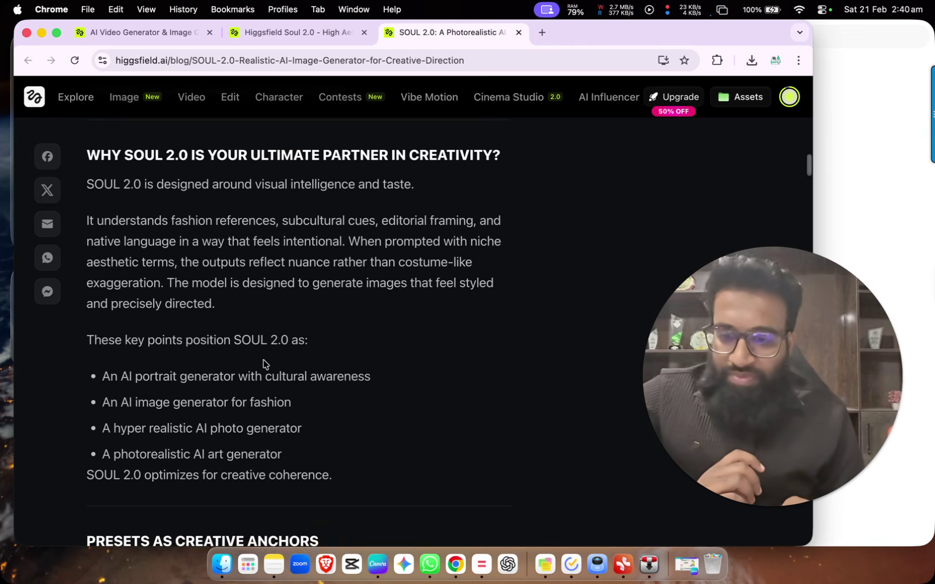
left_click_drag(263, 360, 372, 370)
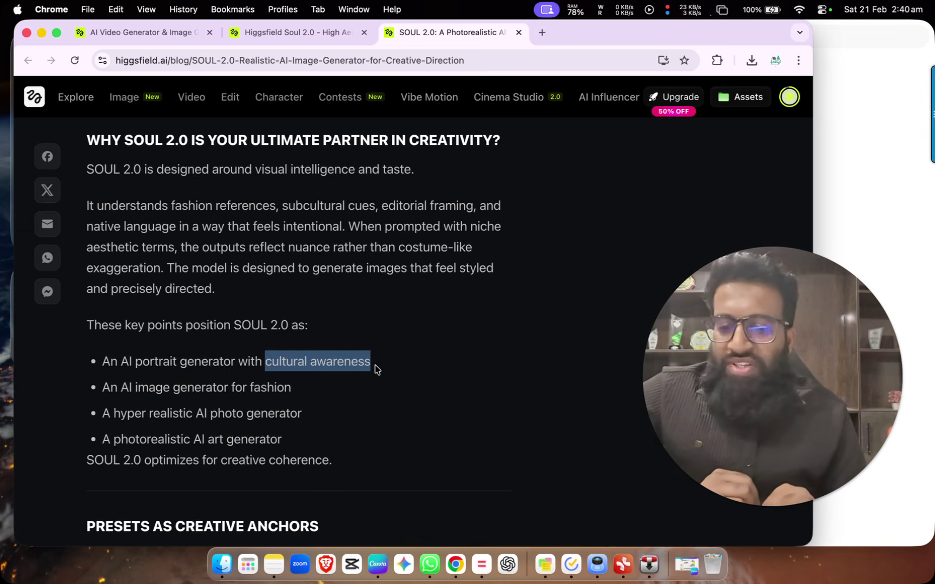
left_click_drag(295, 398, 234, 400)
left_click_drag(304, 415, 111, 416)
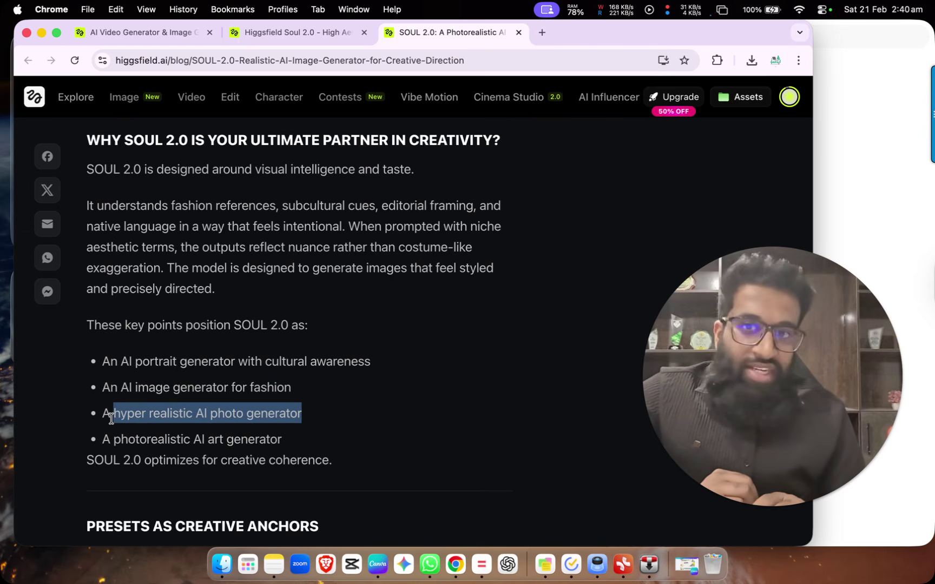
Review the article's sections on curated presets, SOUL ID character consistency and SOUL REFERENCE.
scroll(111, 417, "down", 2)
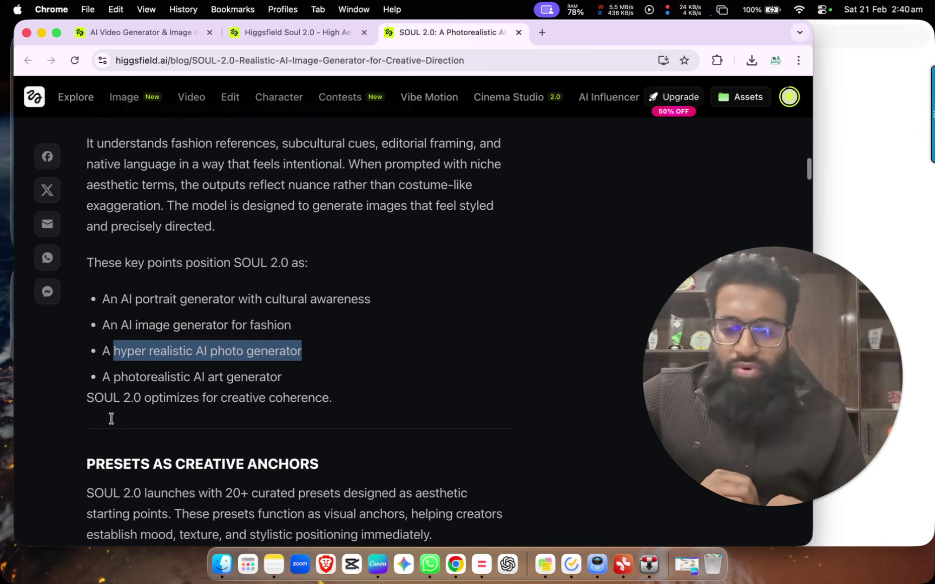
scroll(152, 411, "down", 2)
scroll(170, 409, "down", 12)
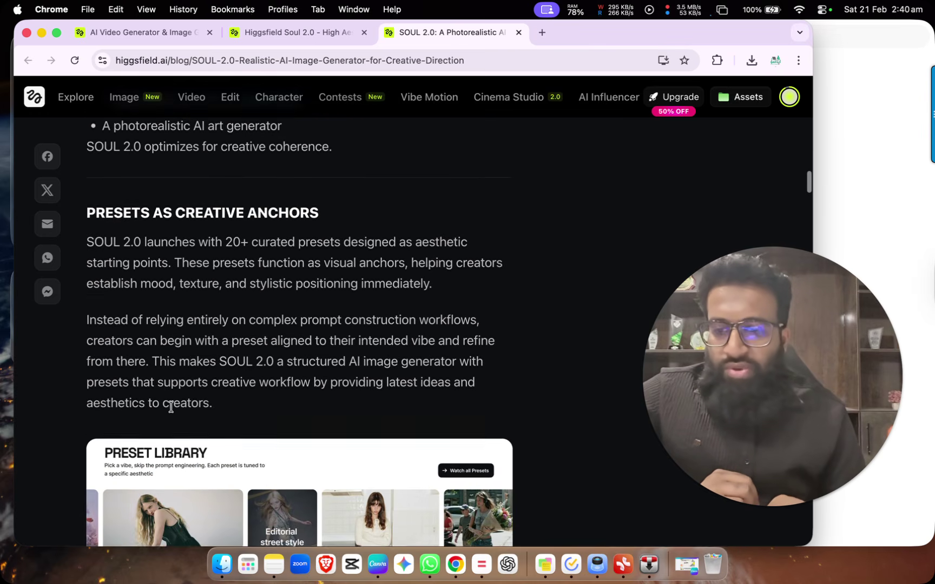
scroll(171, 409, "down", 3)
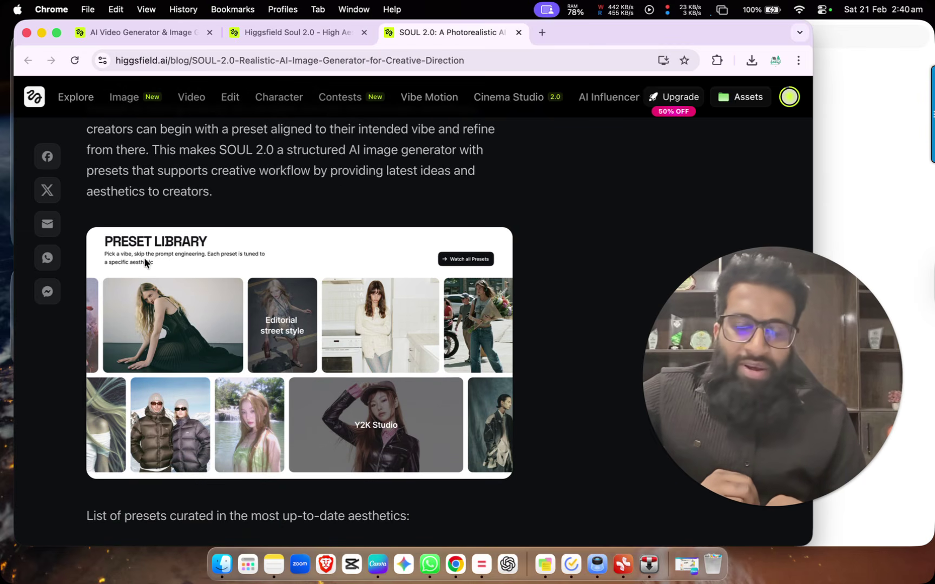
scroll(187, 361, "down", 10)
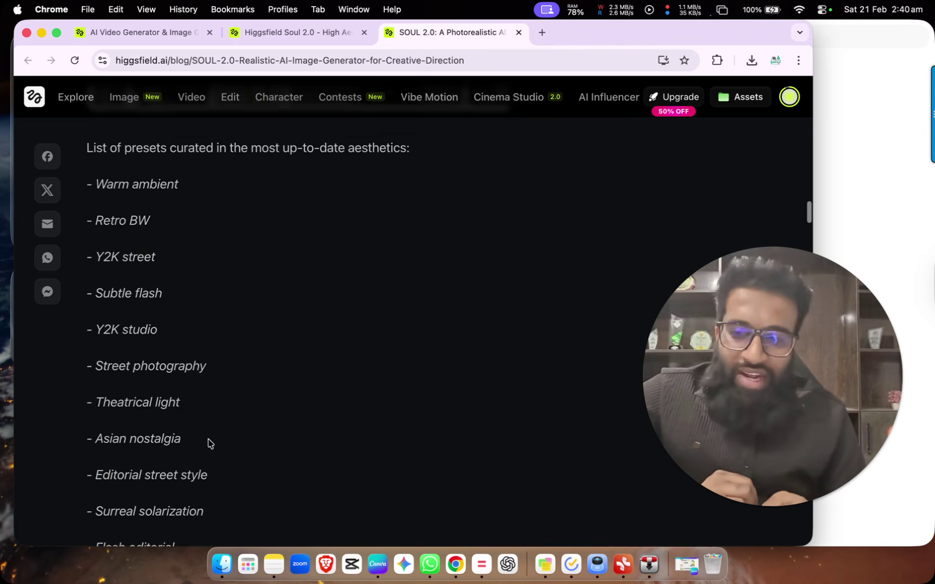
scroll(208, 442, "down", 15)
scroll(207, 442, "down", 15)
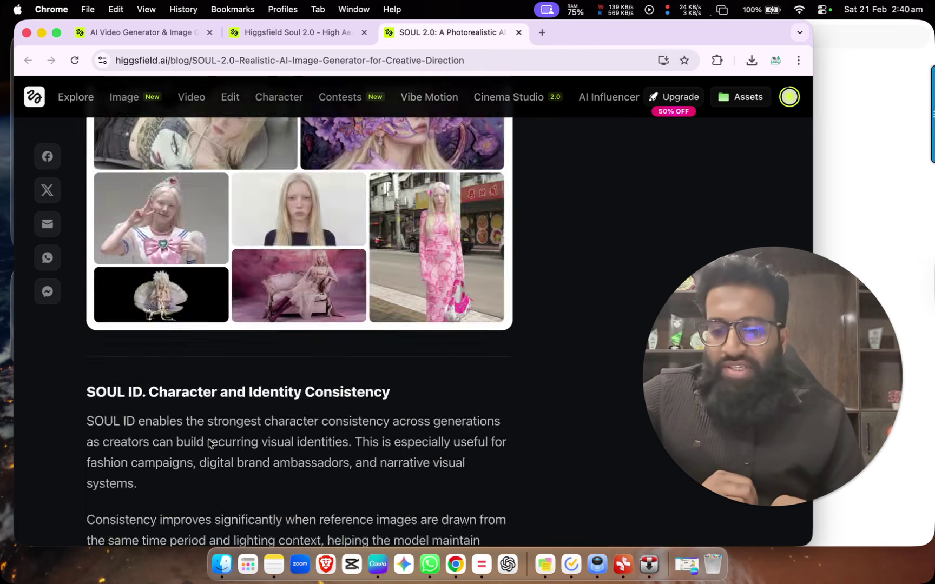
scroll(208, 442, "down", 5)
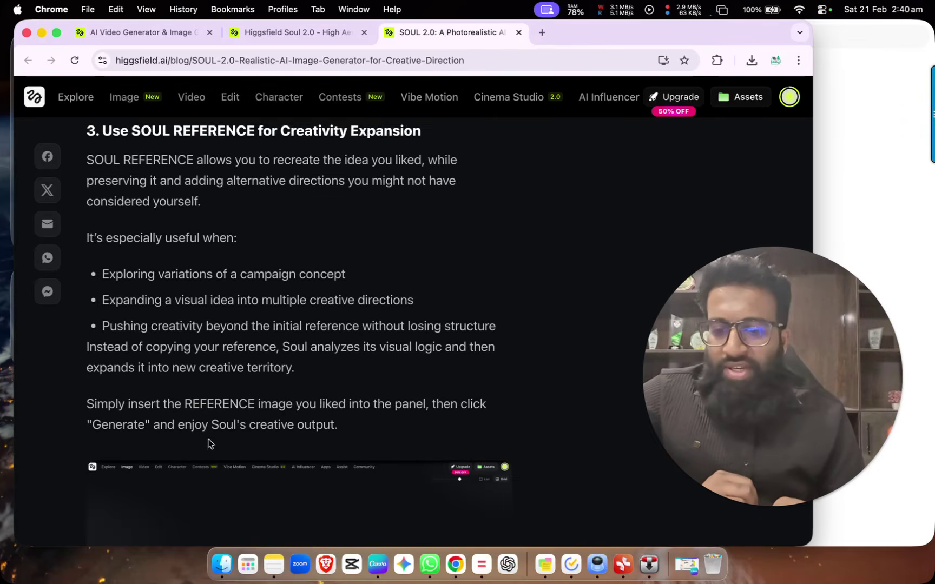
scroll(211, 444, "up", 20)
scroll(210, 443, "up", 20)
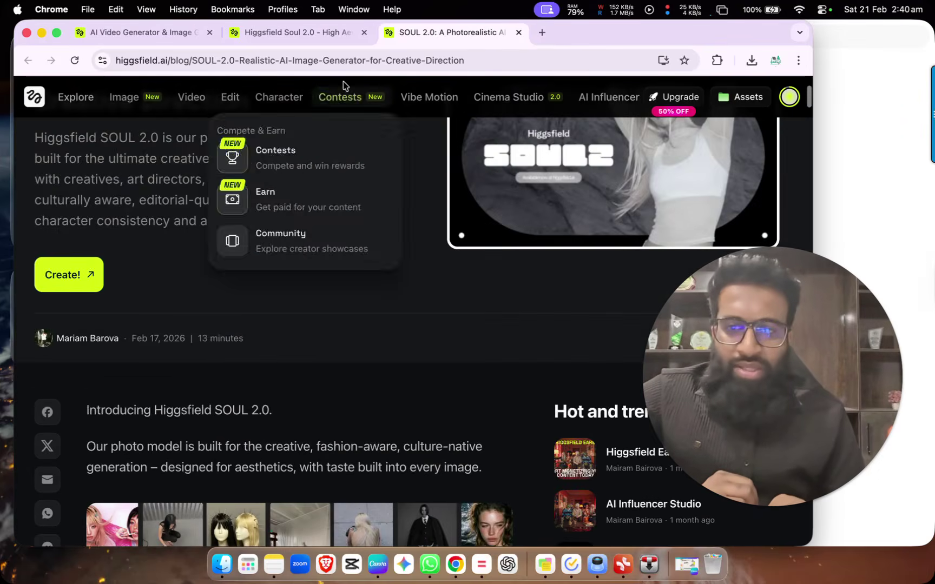
Examine the Higgsfield Soul 2.0 intro page, covering its highlights, realism, SOUL ID character consistency and use-case examples.
left_click(312, 32)
scroll(214, 318, "down", 15)
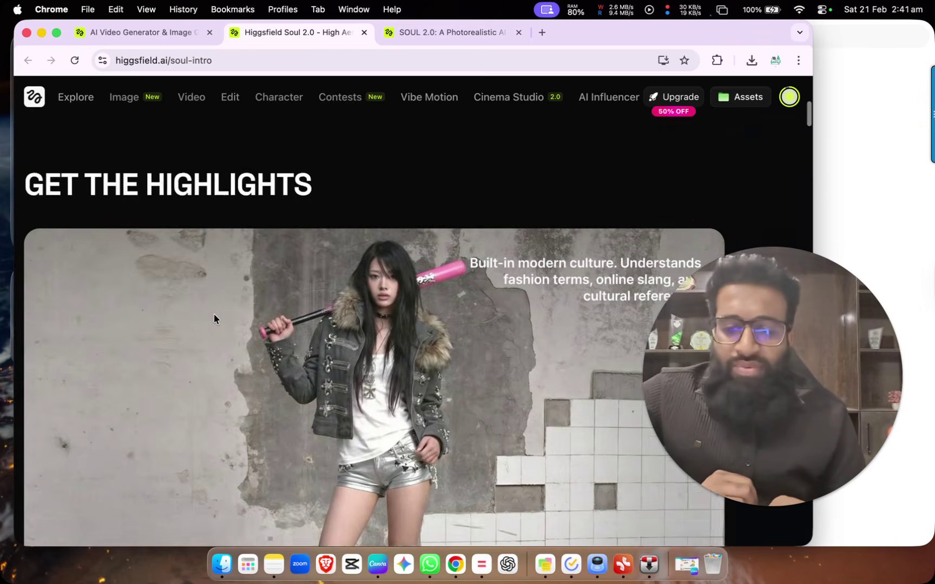
scroll(213, 314, "down", 5)
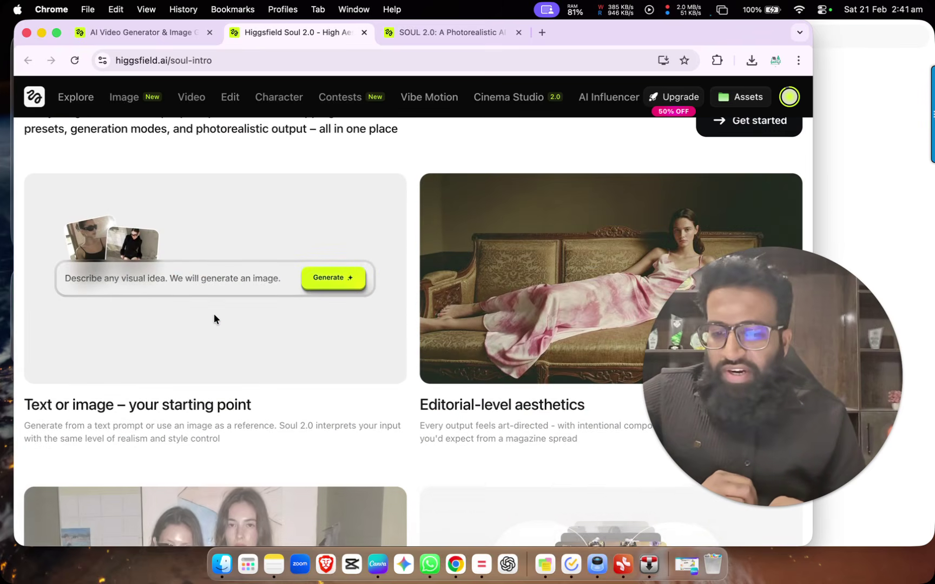
scroll(199, 421, "down", 6)
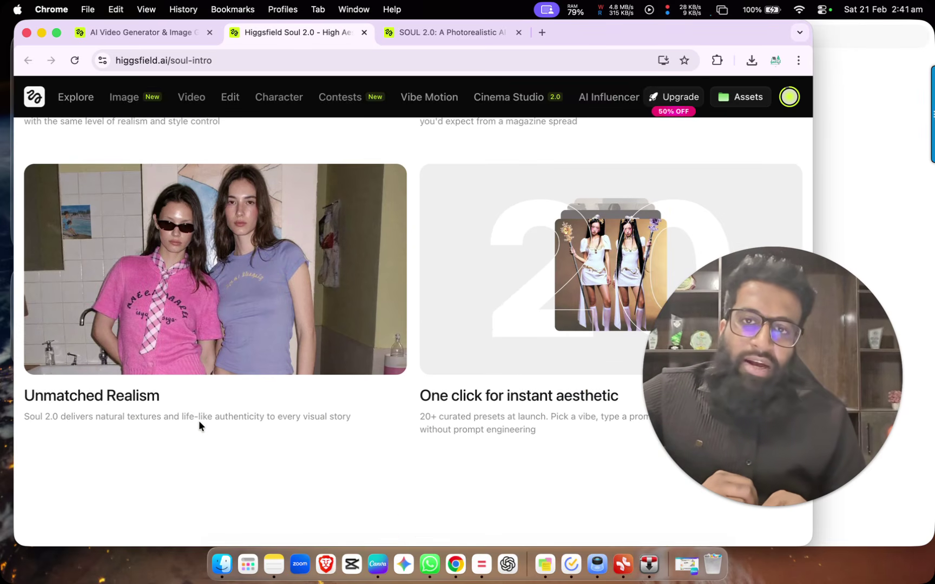
scroll(199, 421, "down", 8)
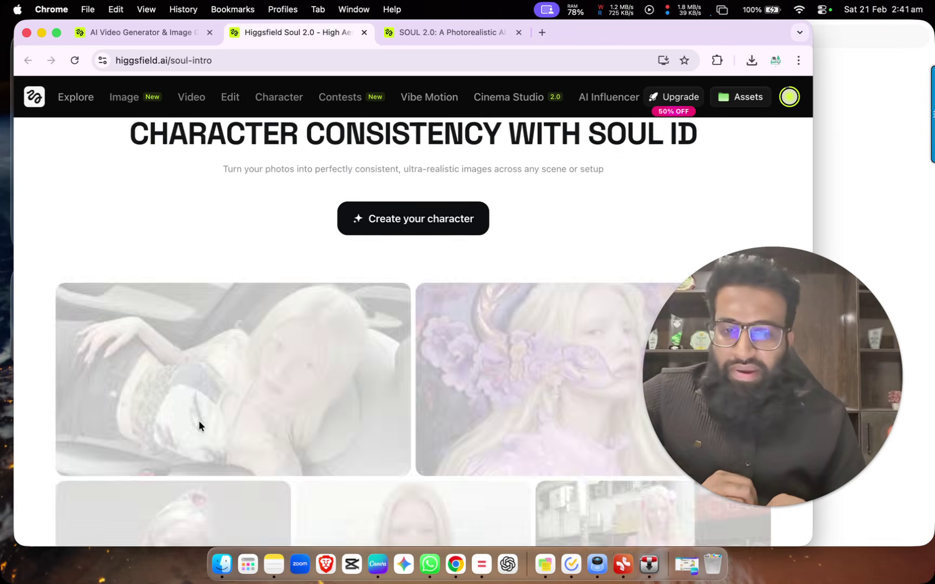
scroll(199, 421, "down", 10)
scroll(198, 421, "down", 5)
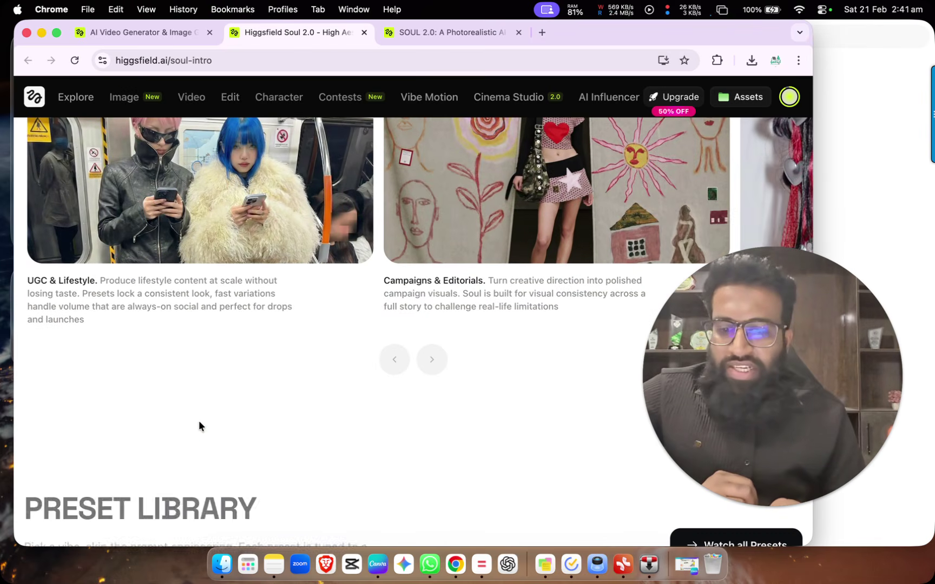
scroll(182, 221, "up", 3)
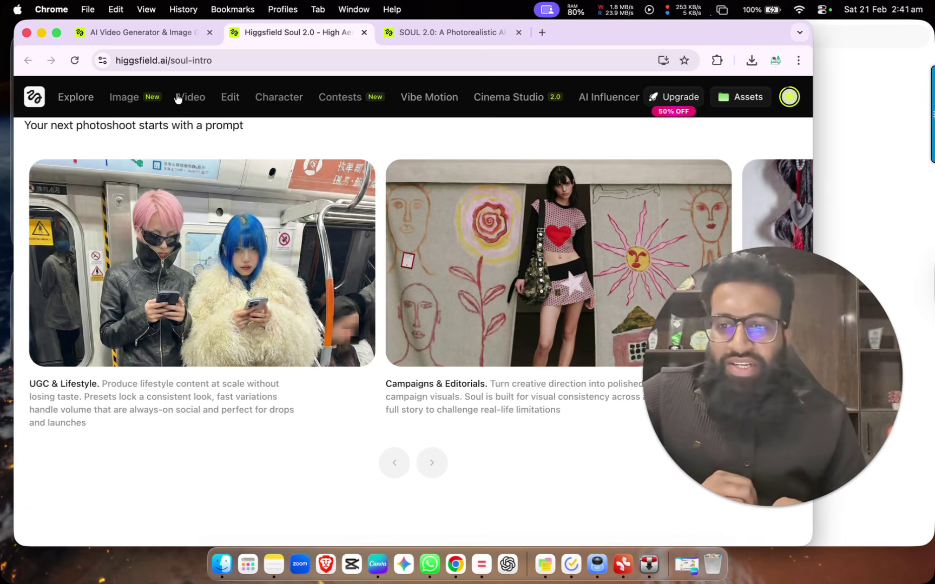
Open the Soul ID Character page from the Higgsfield home page and start generating with the first saved SOUL 2.0 character.
left_click(158, 41)
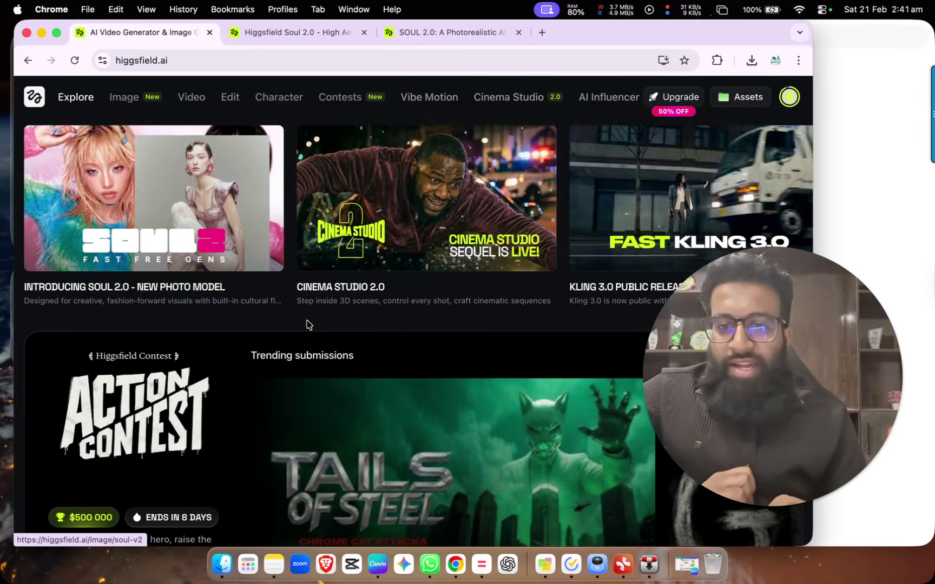
mouse_move(134, 98)
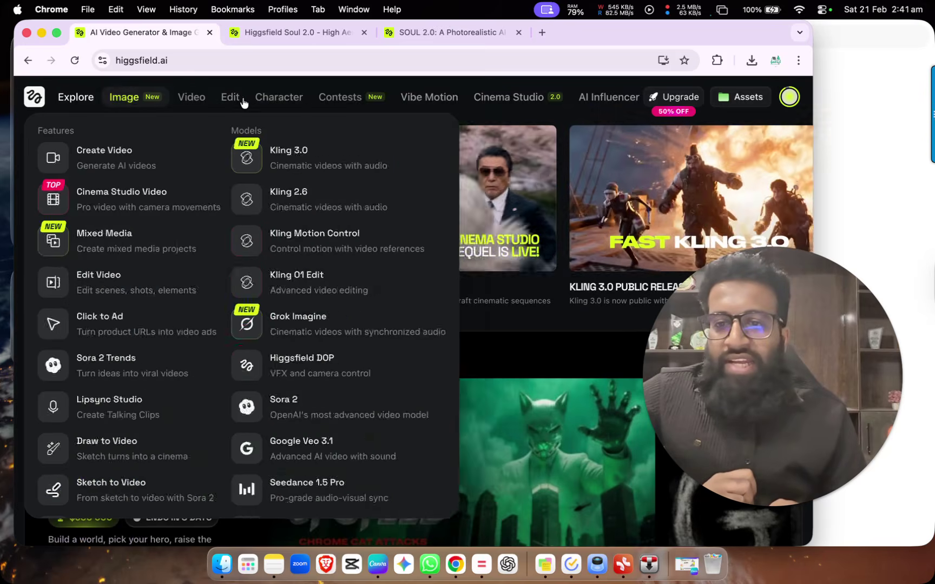
mouse_move(278, 101)
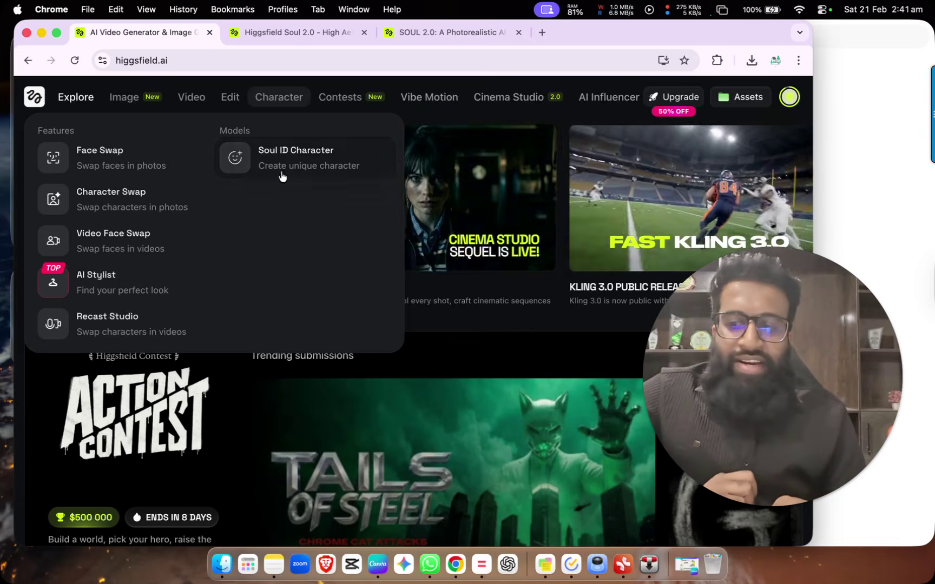
left_click(292, 172)
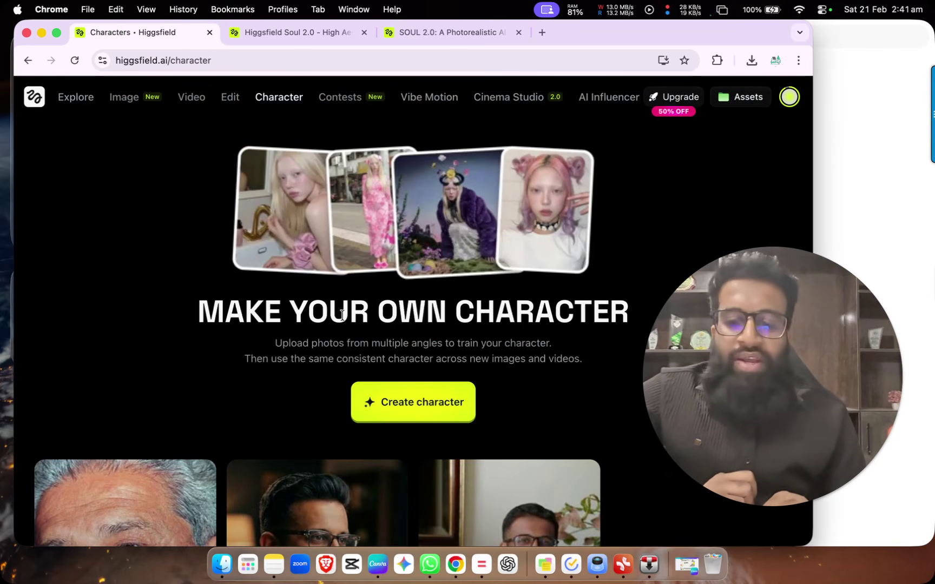
scroll(391, 318, "down", 3)
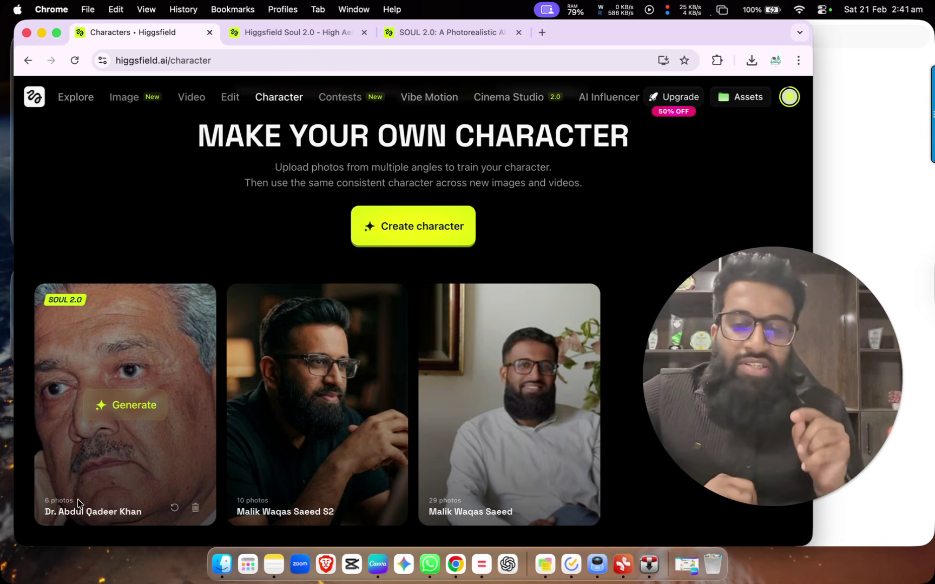
left_click(122, 400)
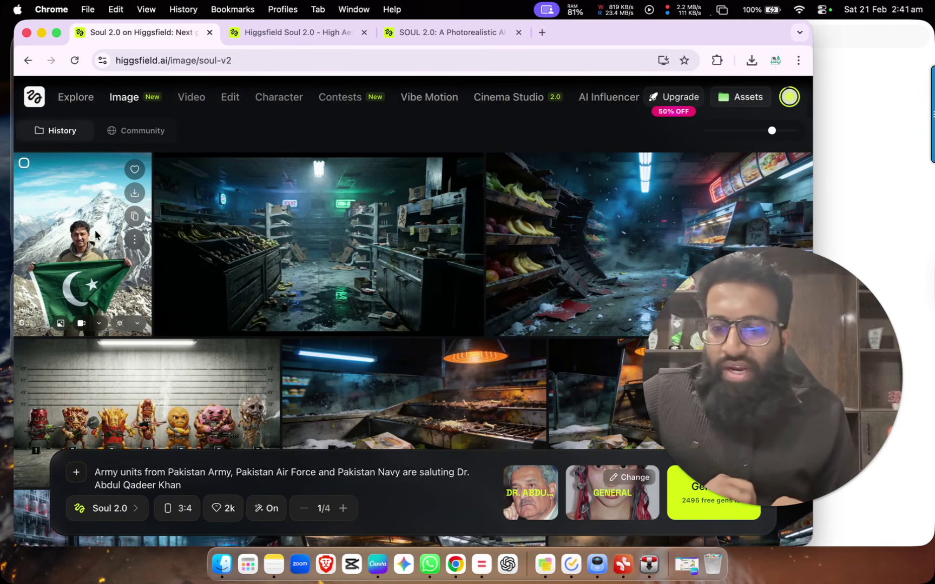
Inspect the generated image of the man holding a flag on the mountain at full size, magnify his face, and close the viewer.
left_click(95, 230)
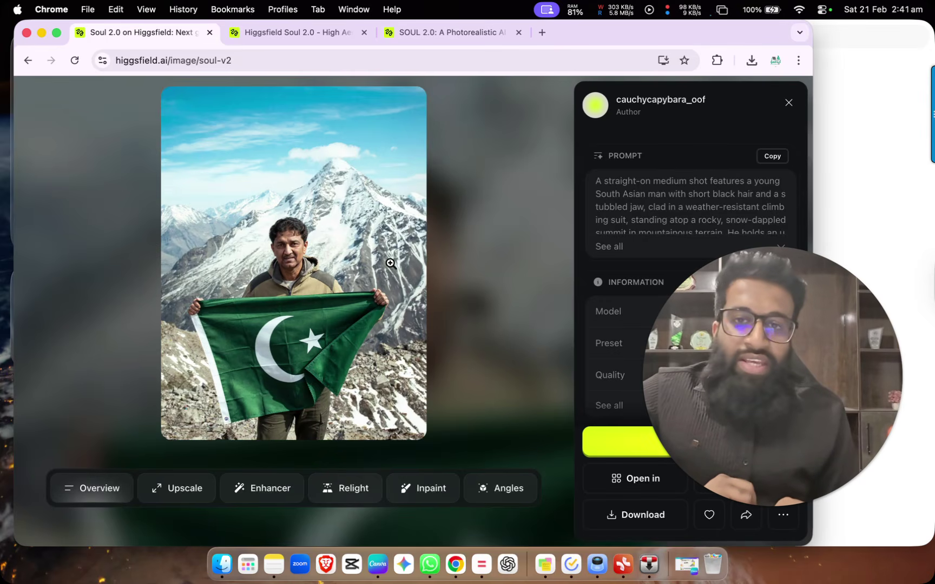
left_click(287, 275)
left_click(421, 307)
left_click(421, 307)
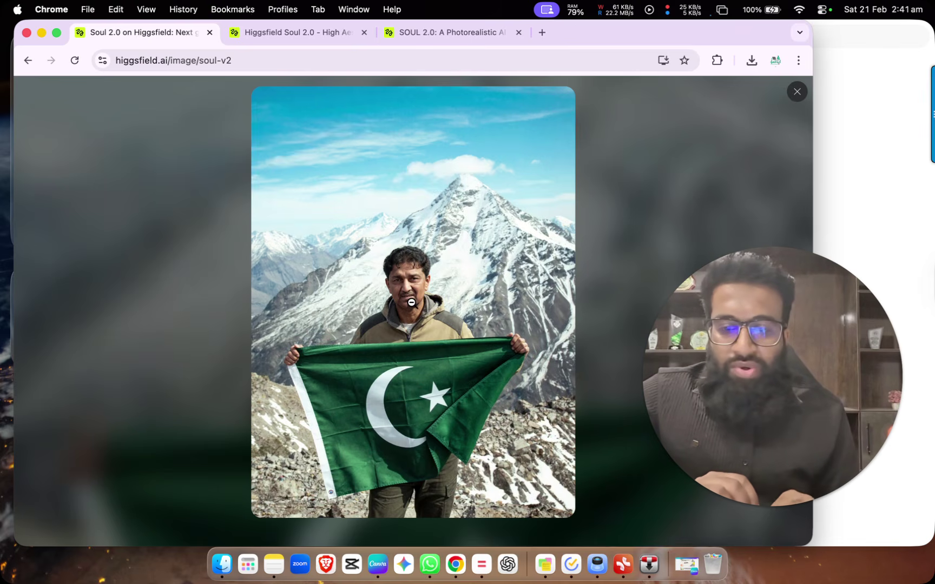
left_click(411, 302)
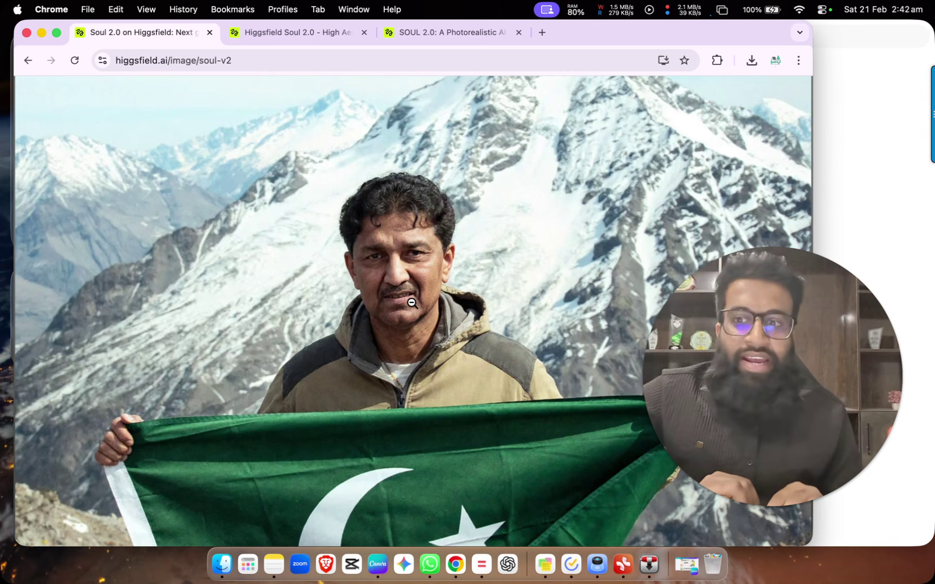
left_click(412, 303)
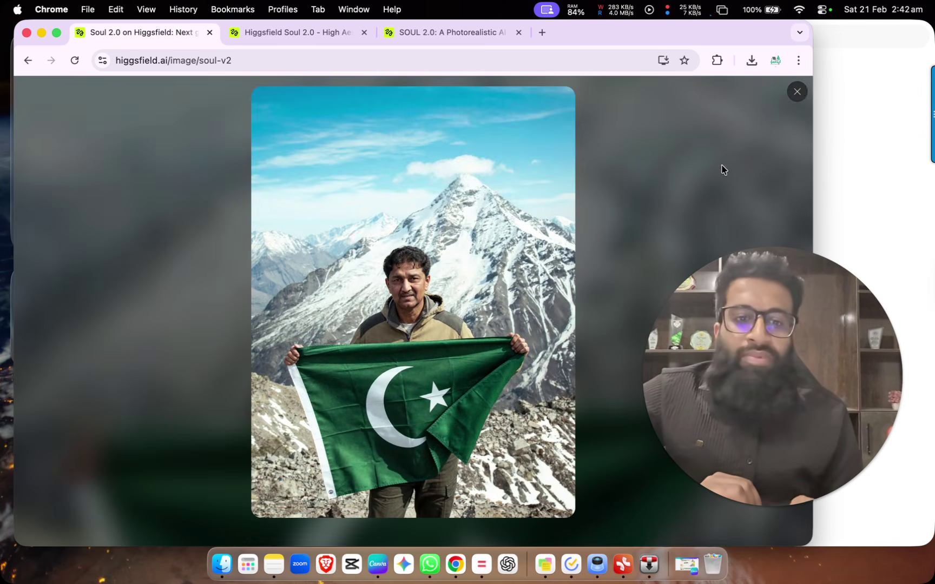
left_click(795, 93)
left_click(788, 103)
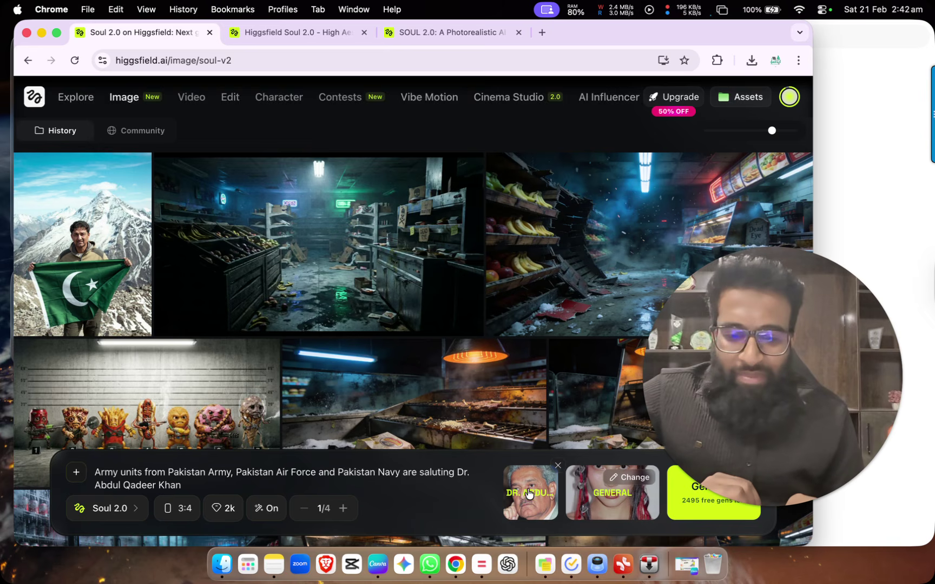
Remove the attached character from the prompt settings and reselect the first saved Soul 2.0 character.
left_click(558, 465)
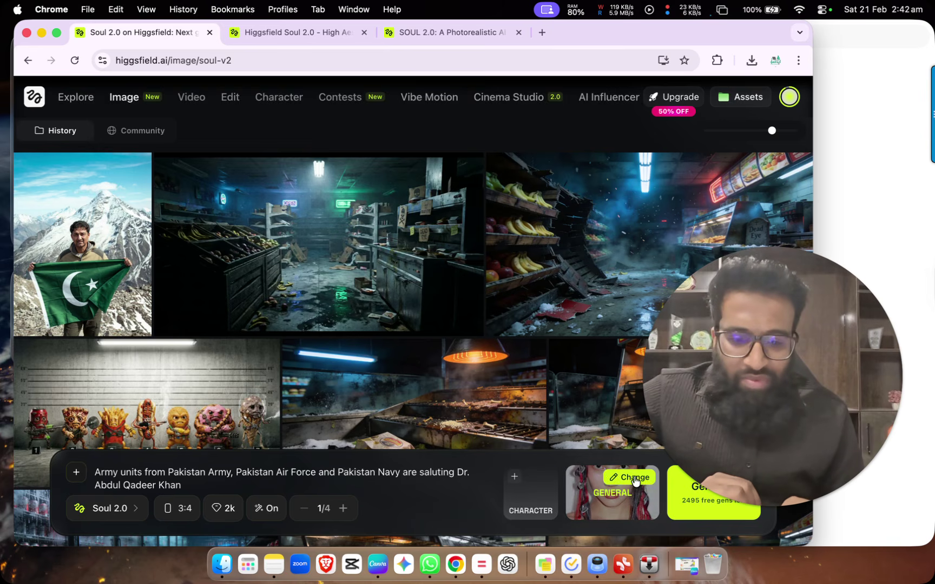
left_click(526, 508)
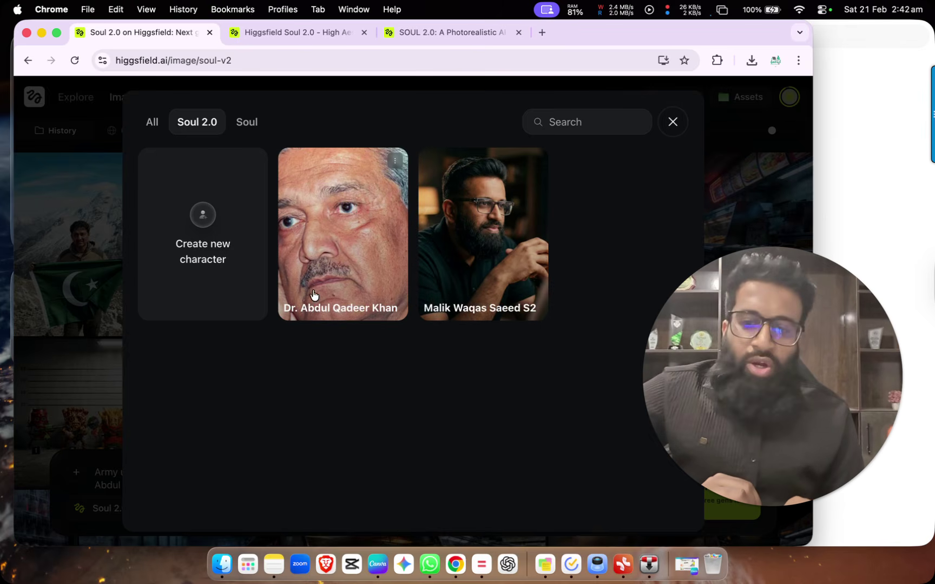
left_click(334, 296)
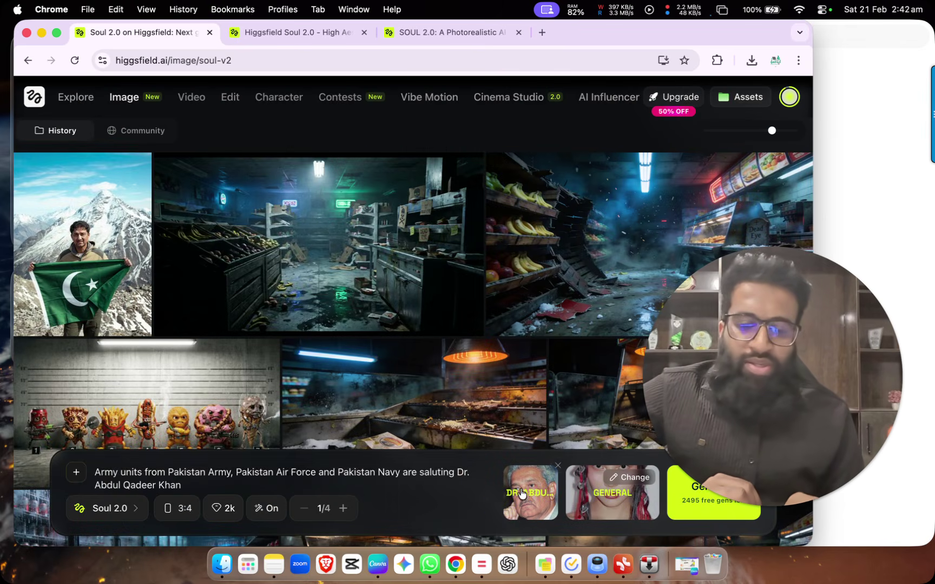
Replace the prompt with "Dr. Abdul Qadeer Khan is waving his hand to a crowd of Pakistanis".
left_click_drag(204, 480, 98, 472)
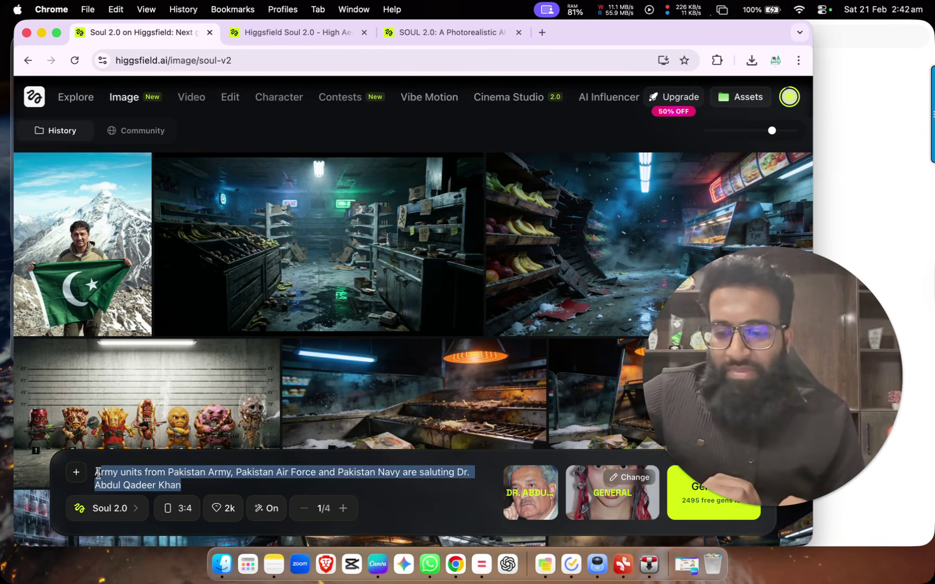
key("BackSpace")
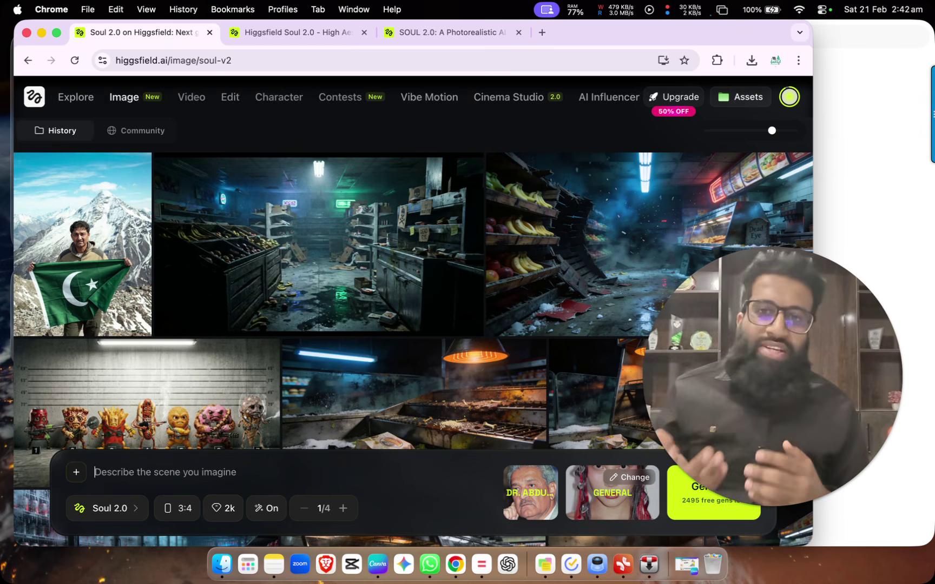
type("Dr. A")
key("BackSpace")
key("BackSpace")
key("BackSpace")
key("BackSpace")
key("BackSpace")
type("The a")
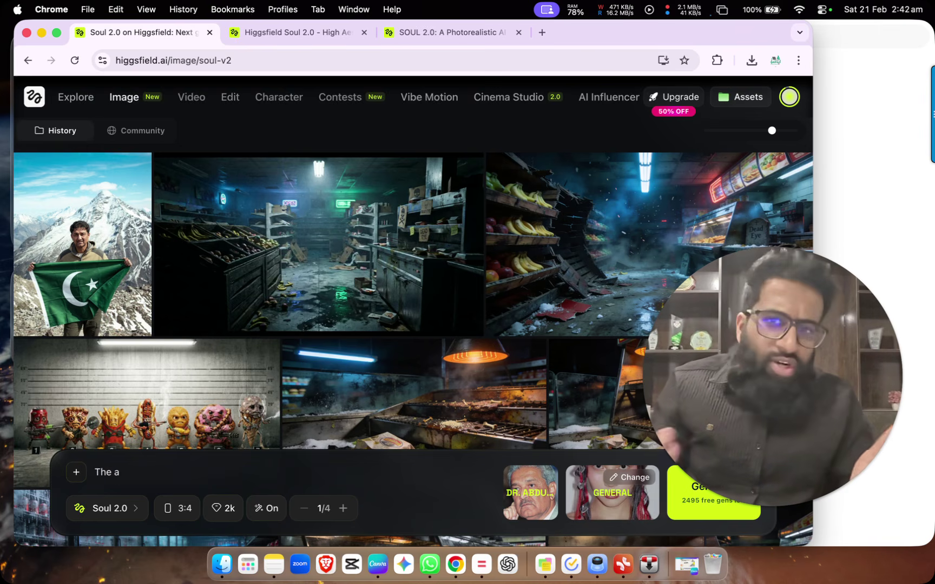
key("super+a")
type("D")
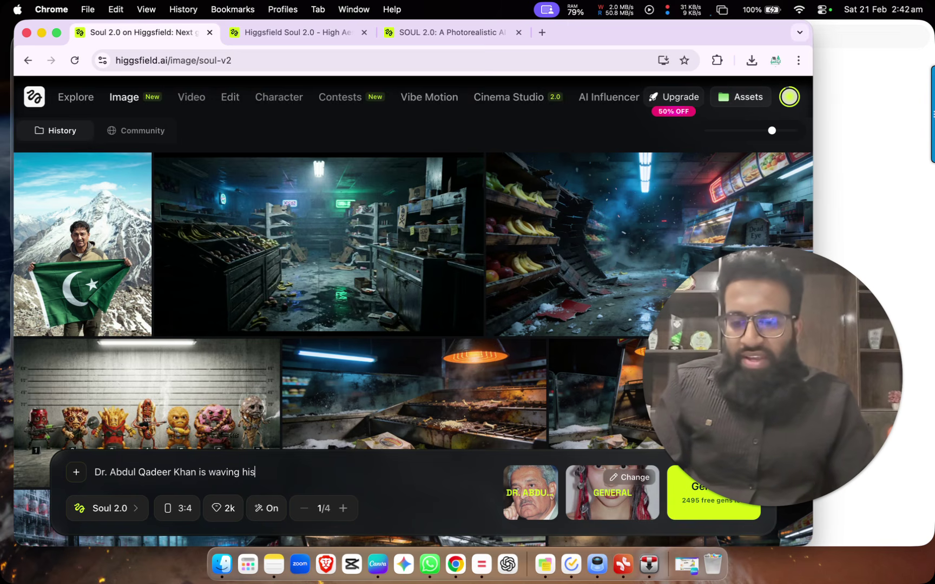
type("d of Pakistanis")
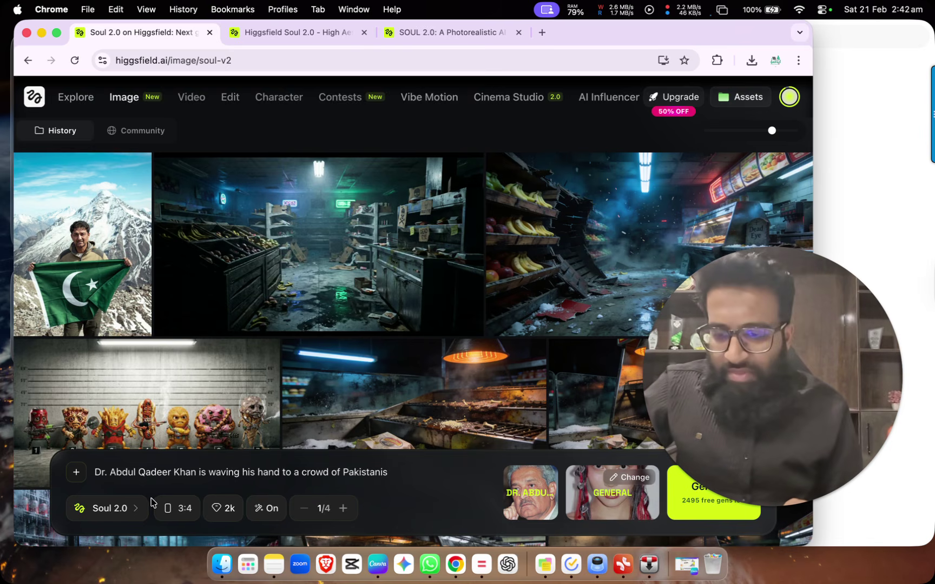
Set the image's aspect ratio to 16:9 and keep the quality at 2k, Best Visual Fidelity.
left_click(185, 514)
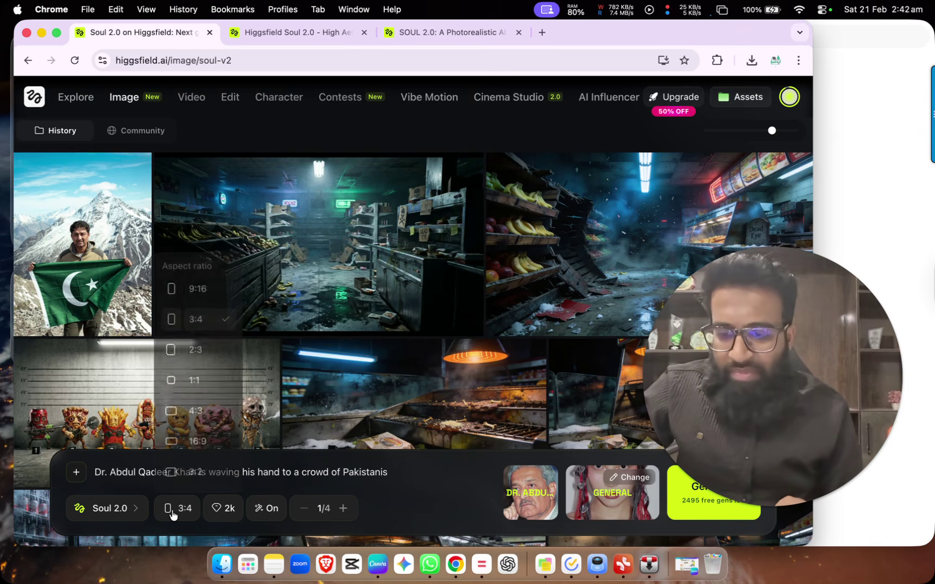
left_click(184, 511)
left_click(184, 510)
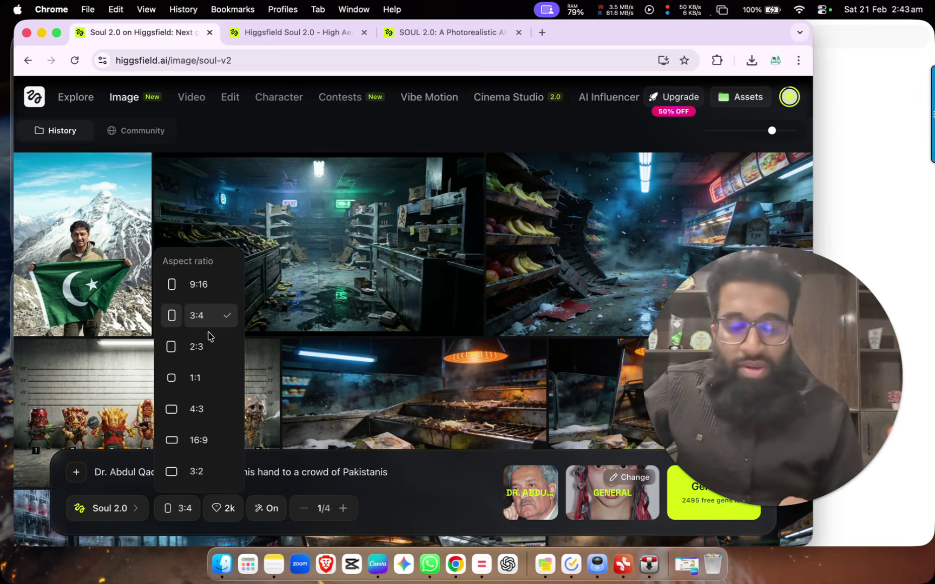
left_click(198, 439)
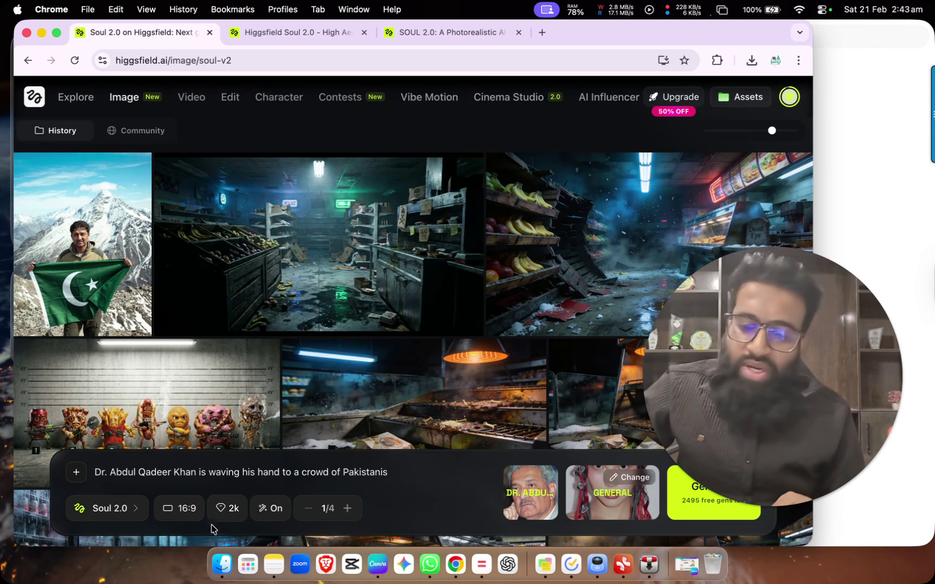
left_click(230, 508)
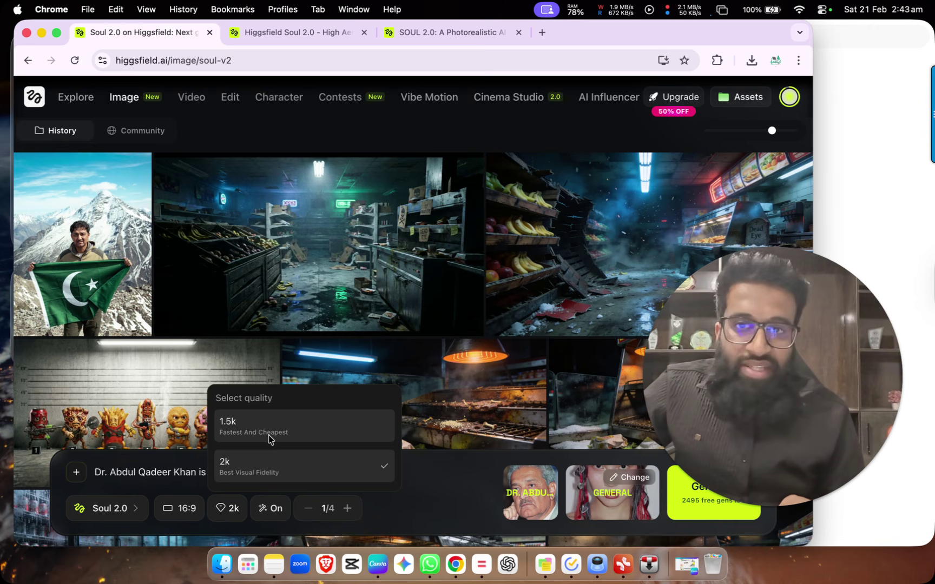
left_click(254, 469)
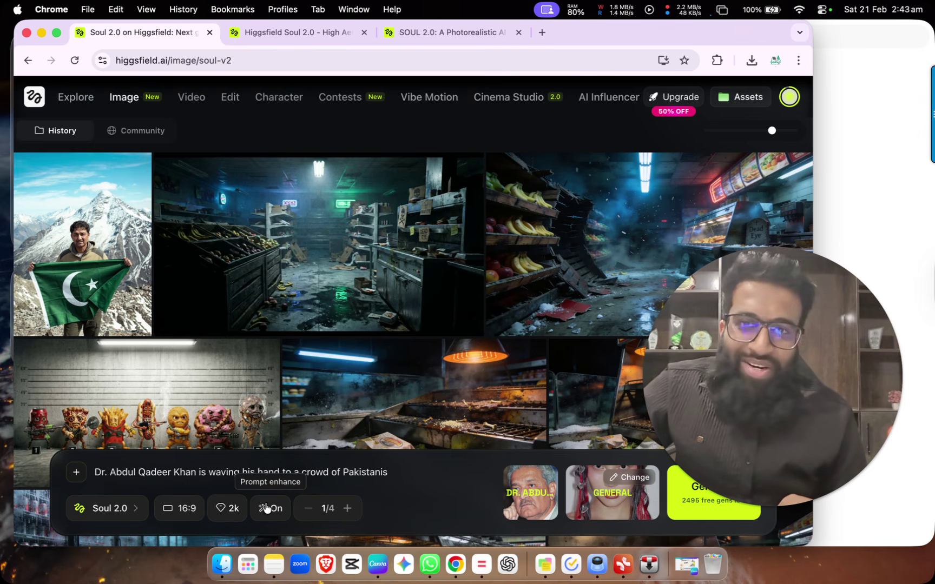
Rewrite the prompt as "A beautiful portrait of Dr. Abdul Qadeer Khan placing his right hand on his chest with Pakistani flag behind him.".
left_click_drag(399, 468, 93, 472)
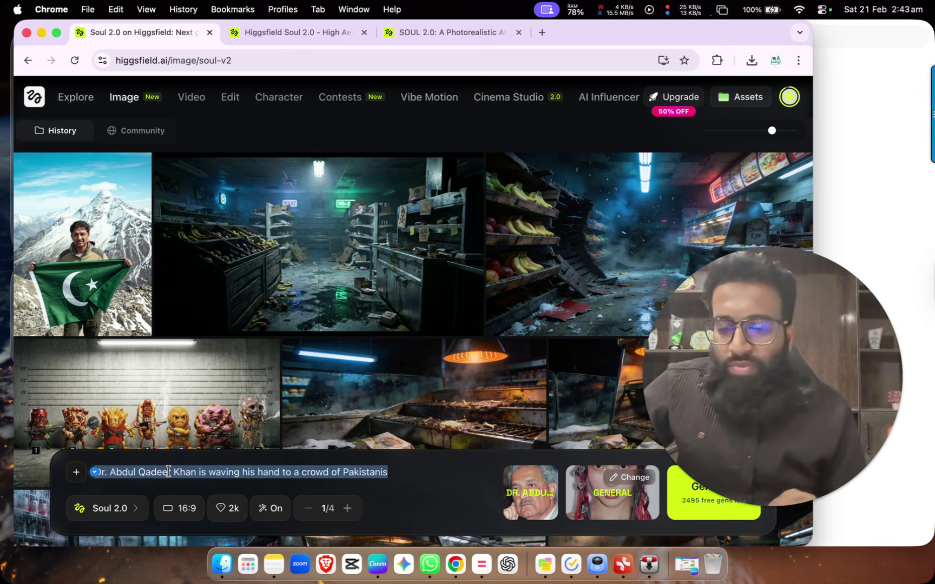
key("BackSpace")
type("Dr. A")
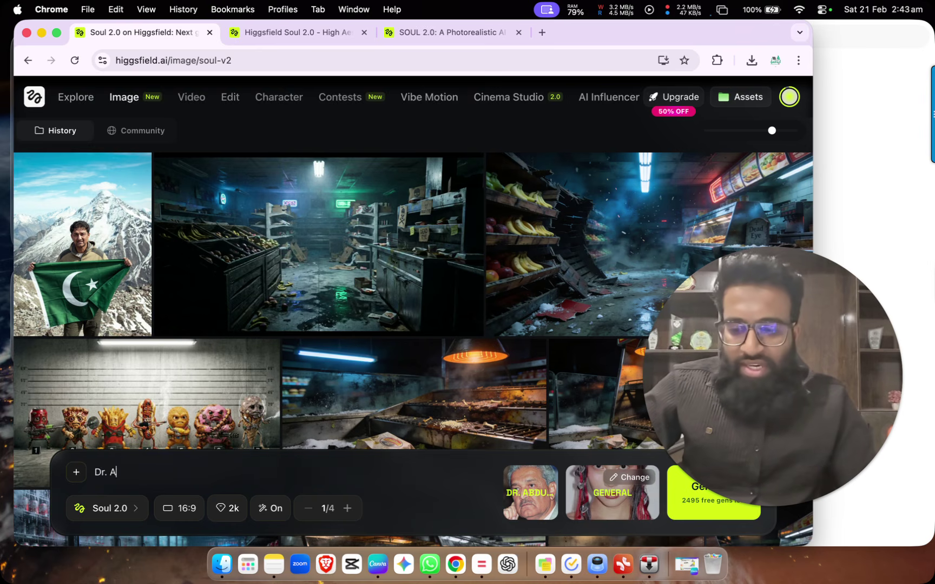
type("bdul Qadeer Khan")
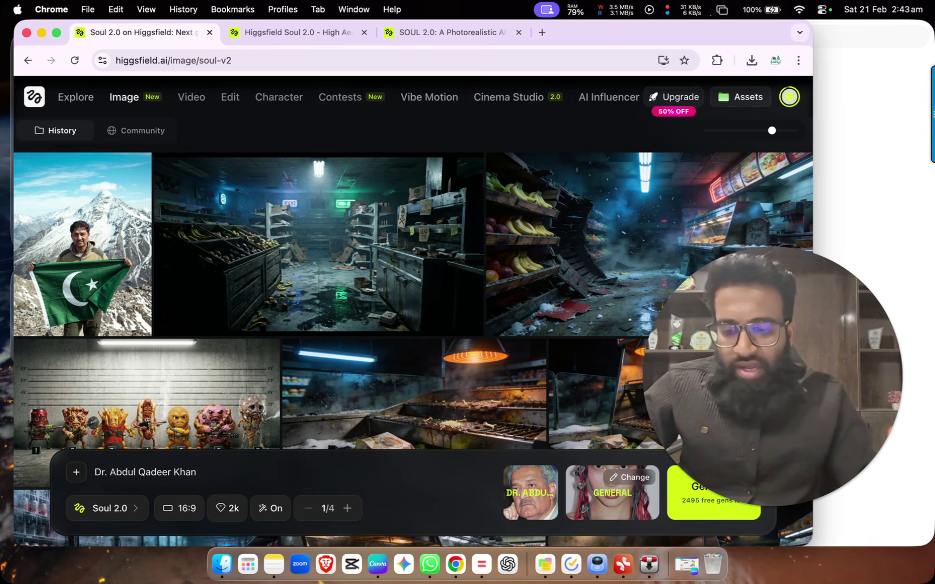
key("cmd+a")
type("a")
key("BackSpace")
type("a")
key("BackSpace")
type("A b")
key("alt+BackSpace")
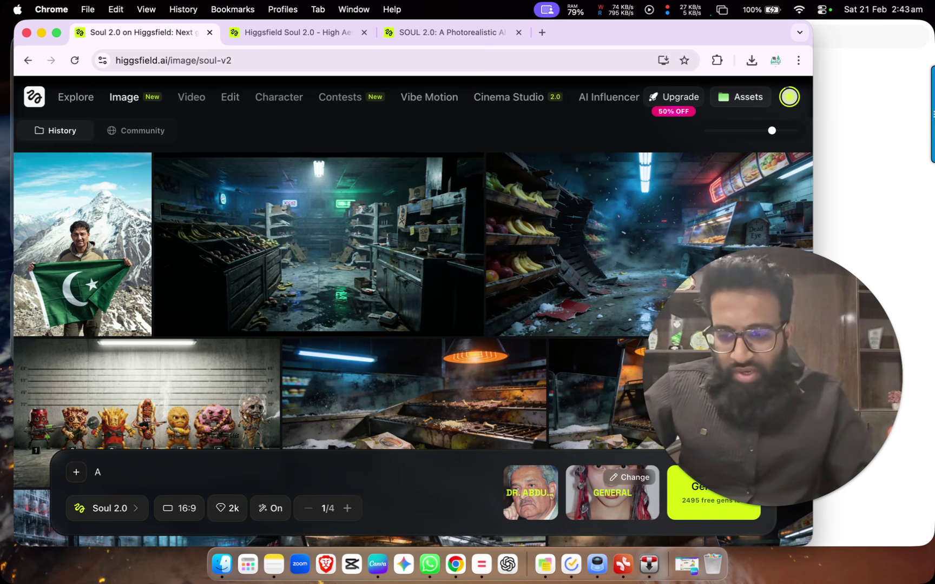
type("beautiful portrait of Dr. Abdul Wa")
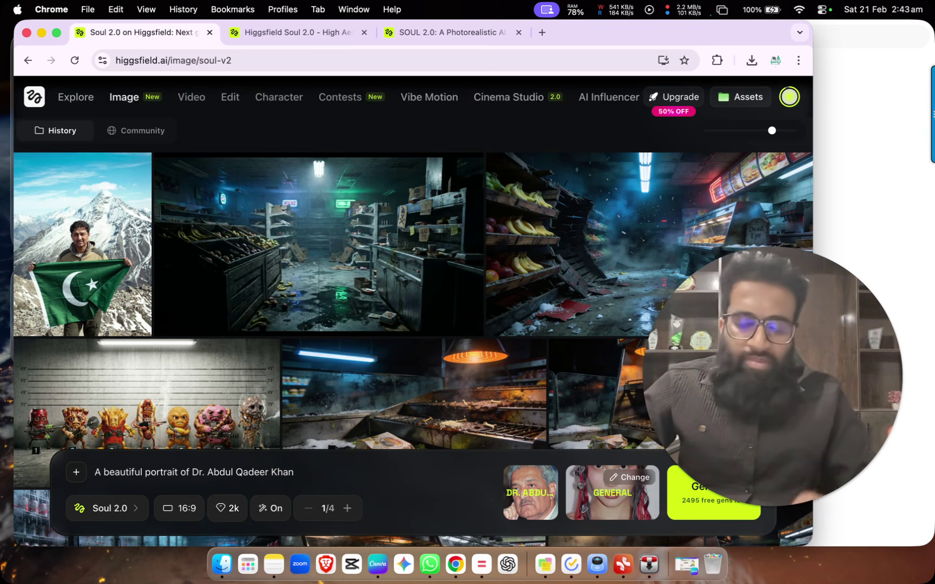
type("pla")
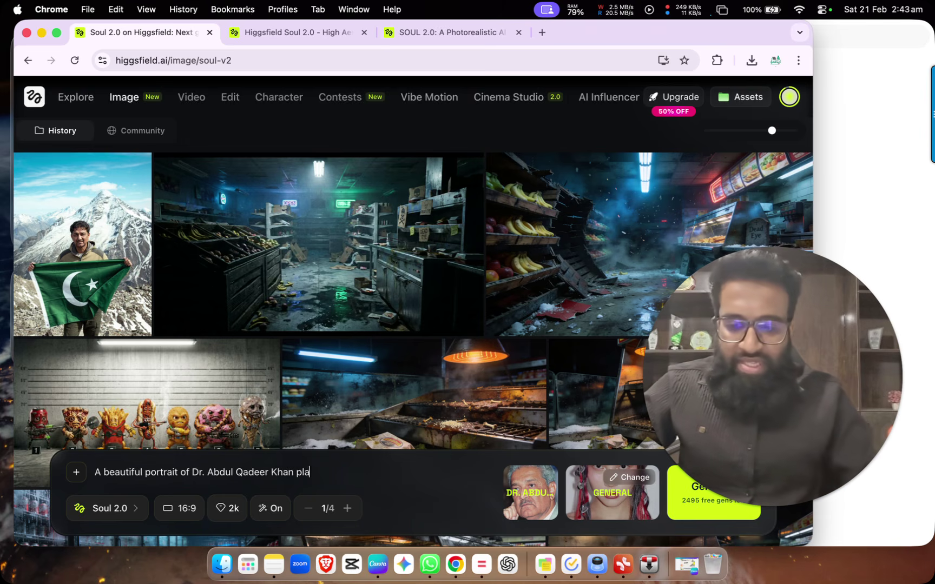
type("cing his ")
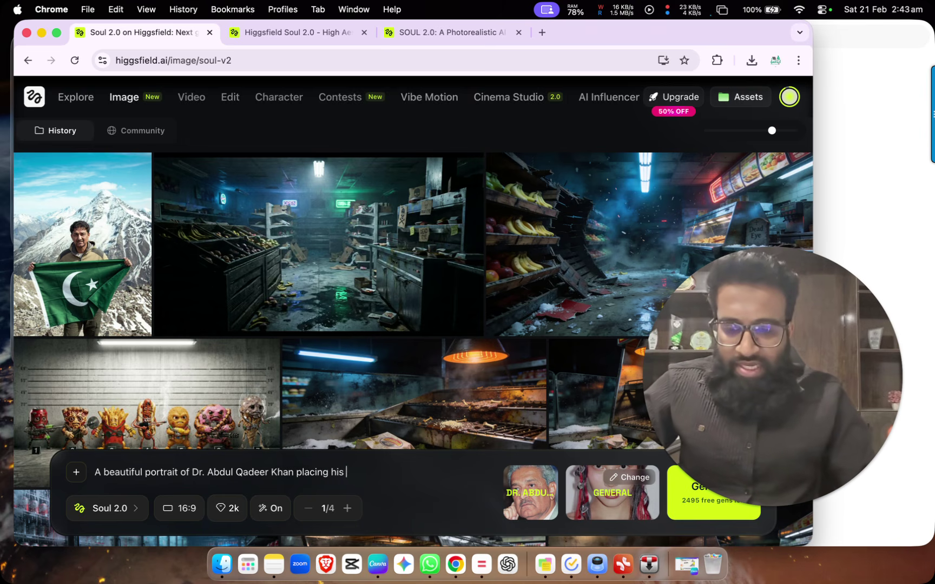
type("right hand on his chest wi")
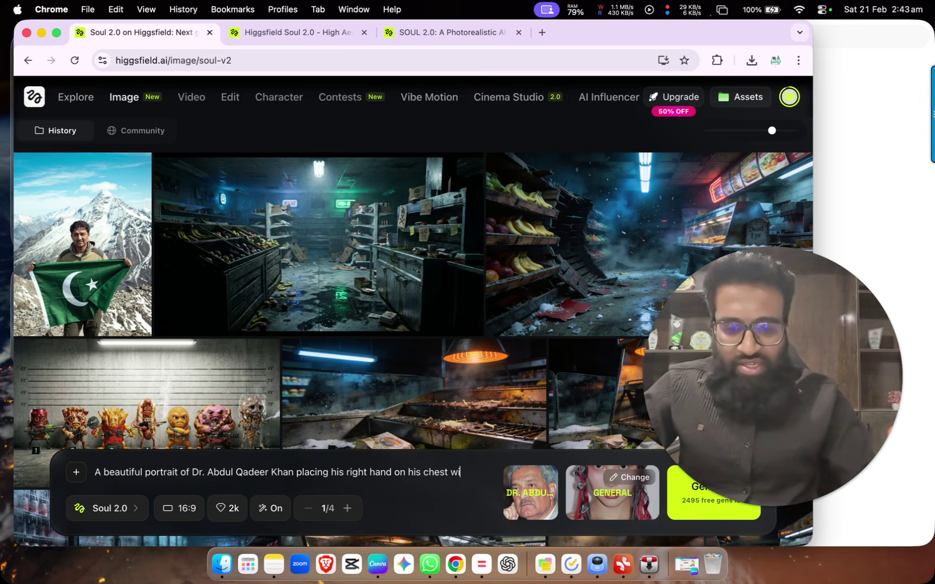
type("th Pakistani flag")
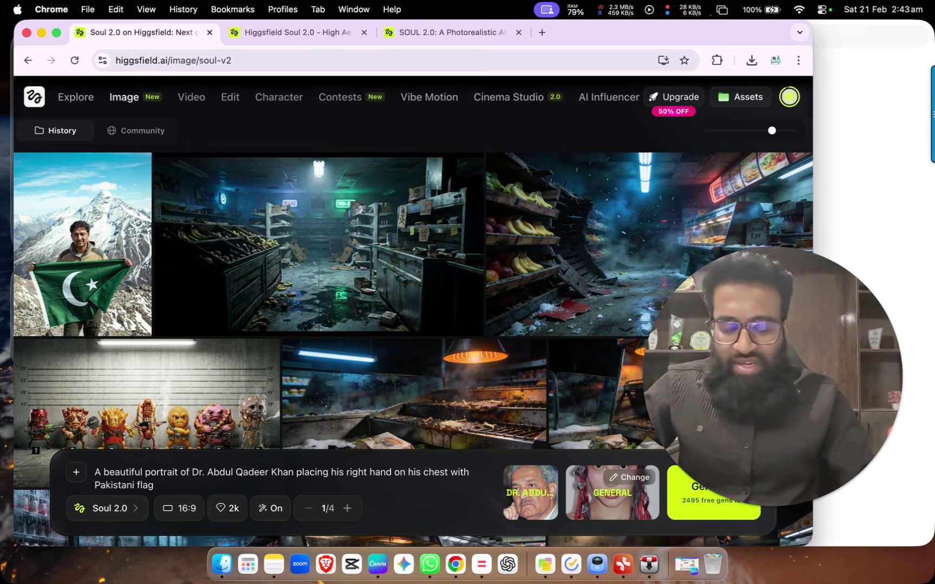
type(".")
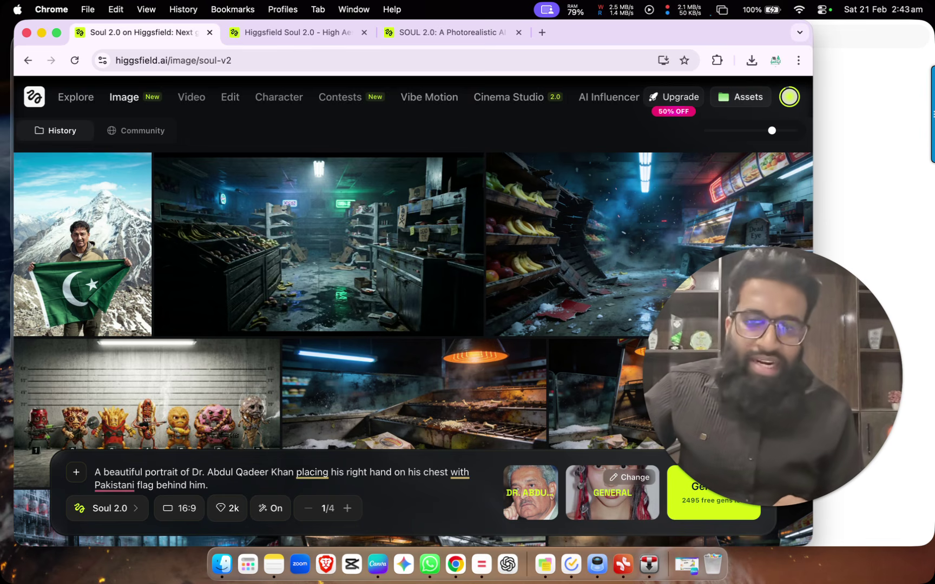
key("super+a")
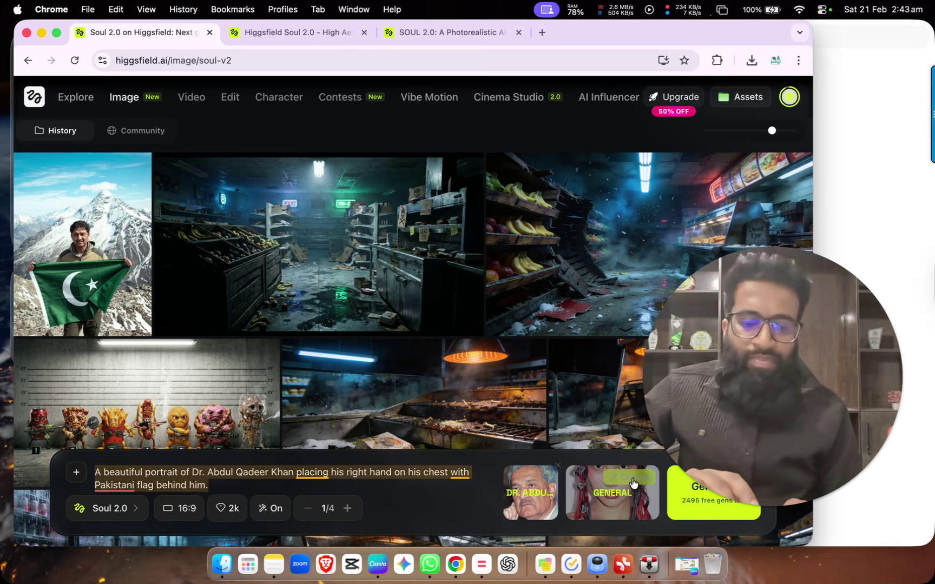
left_click(720, 488)
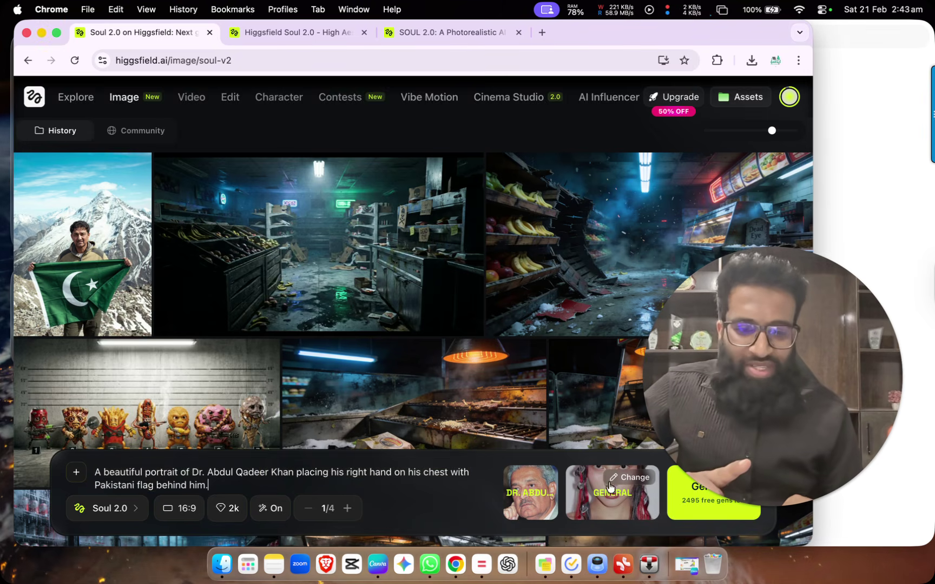
Browse all Soul 2.0 style presets and apply the General preset.
left_click(596, 502)
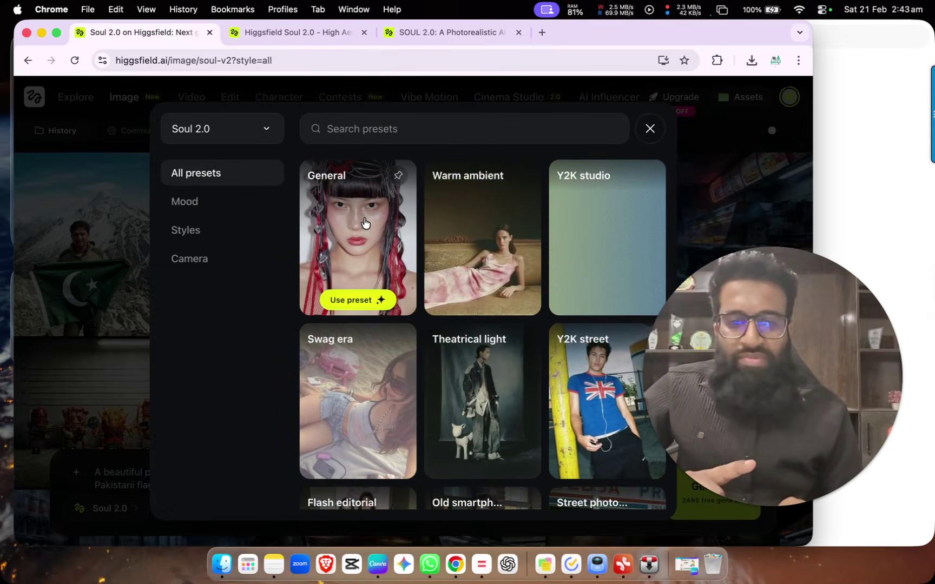
scroll(354, 262, "down", 2)
scroll(354, 262, "down", 1)
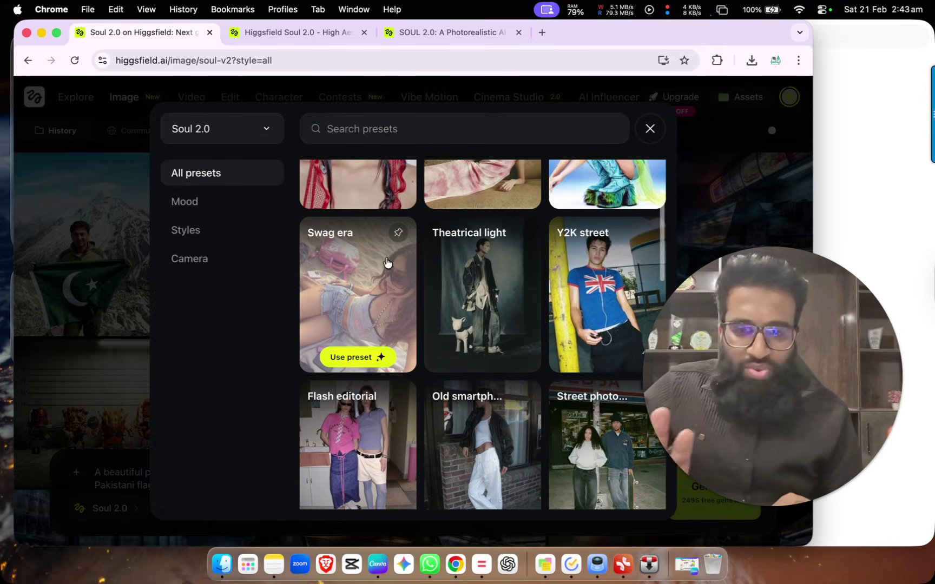
scroll(471, 262, "down", 10)
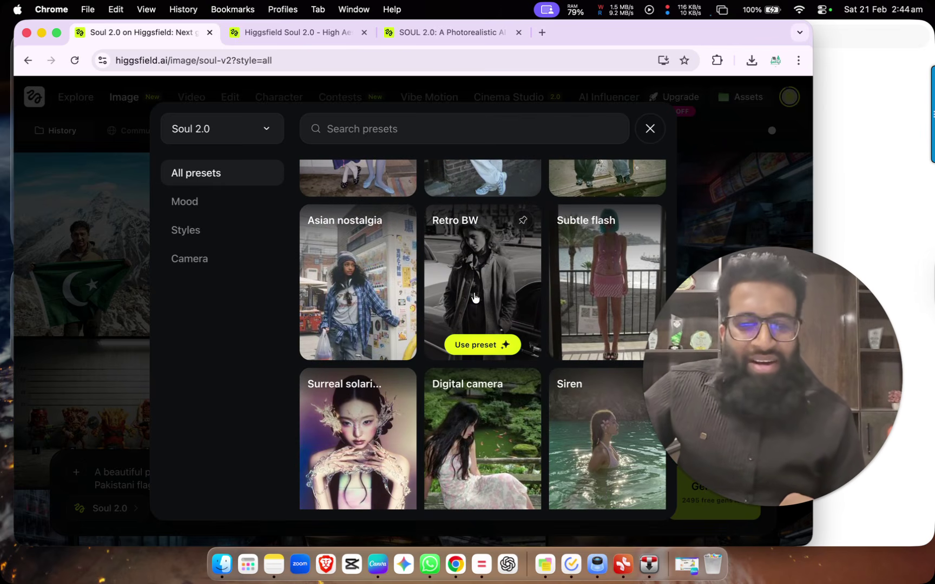
scroll(474, 297, "down", 15)
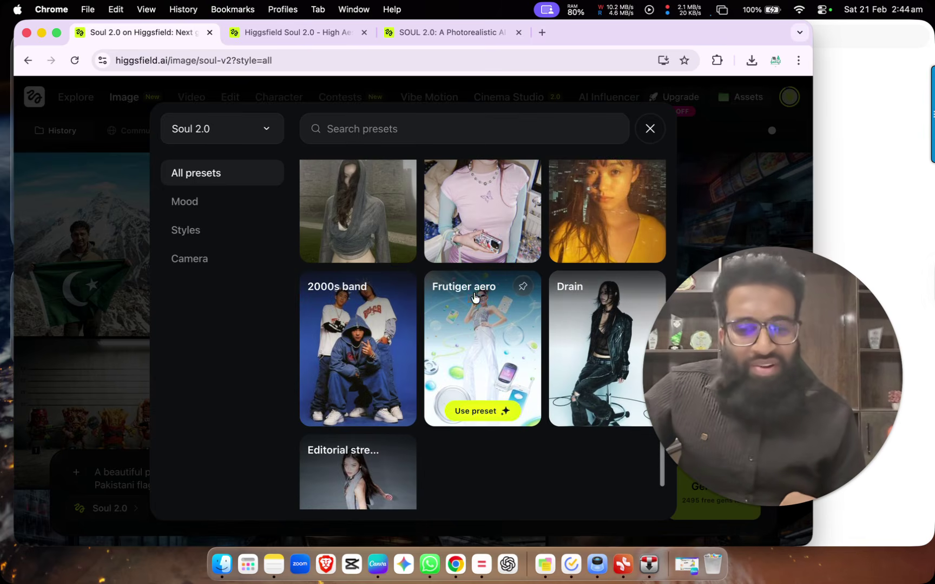
scroll(474, 297, "up", 20)
left_click(354, 299)
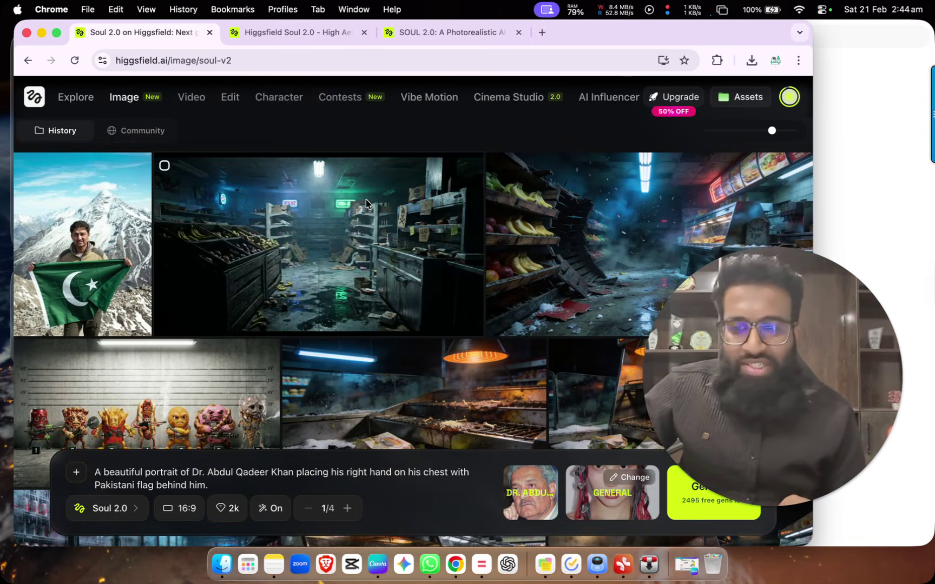
Generate the portrait image, cancel the duplicate generation, and dismiss the notification.
left_click(685, 515)
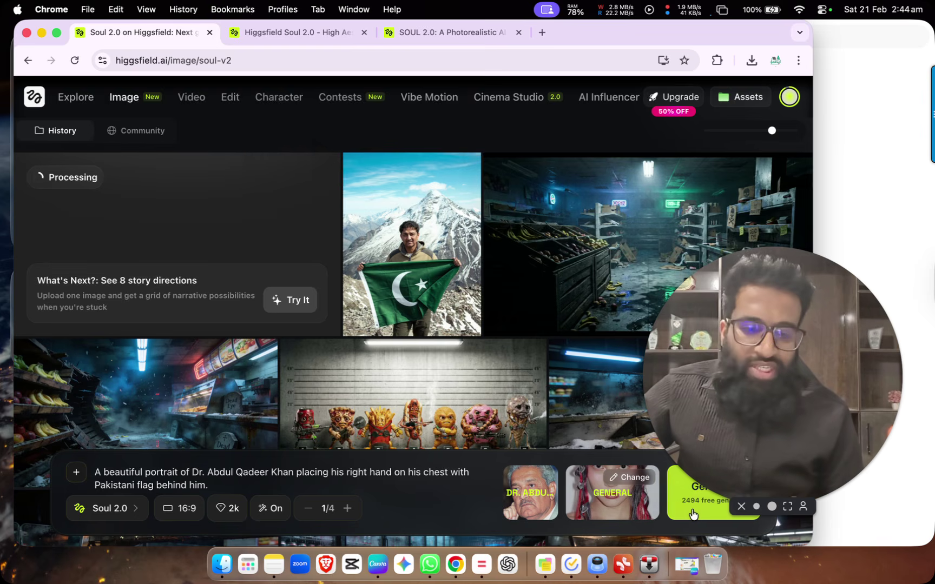
left_click(696, 515)
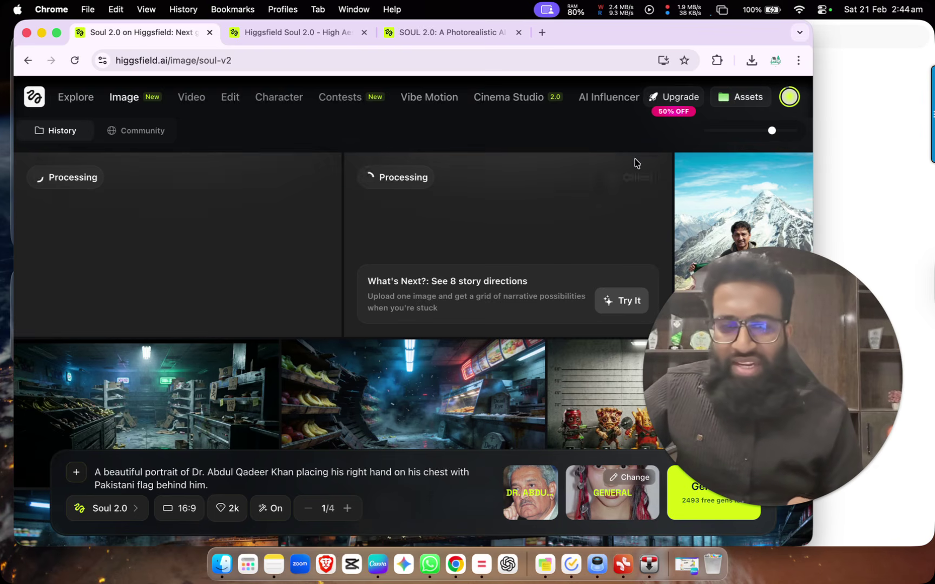
left_click(297, 180)
left_click(497, 367)
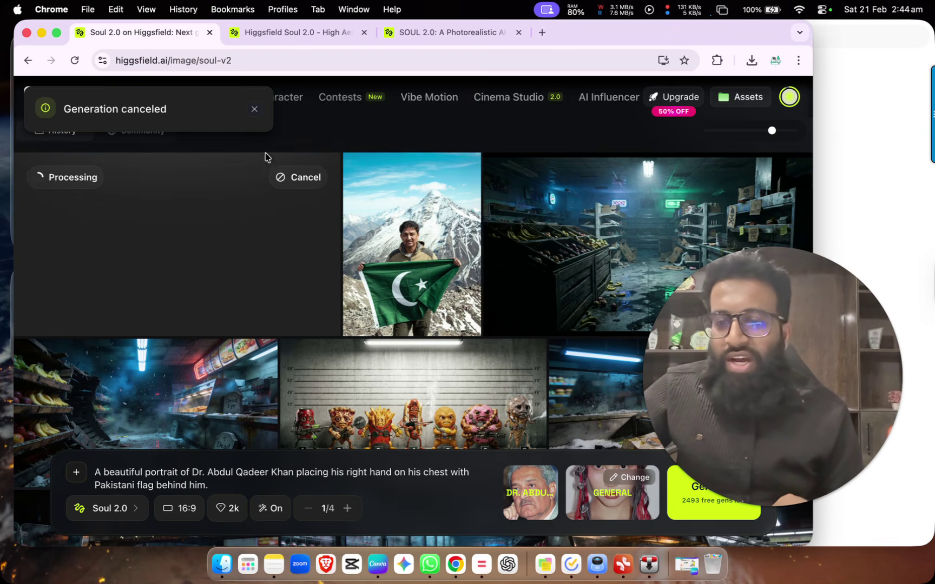
left_click(255, 109)
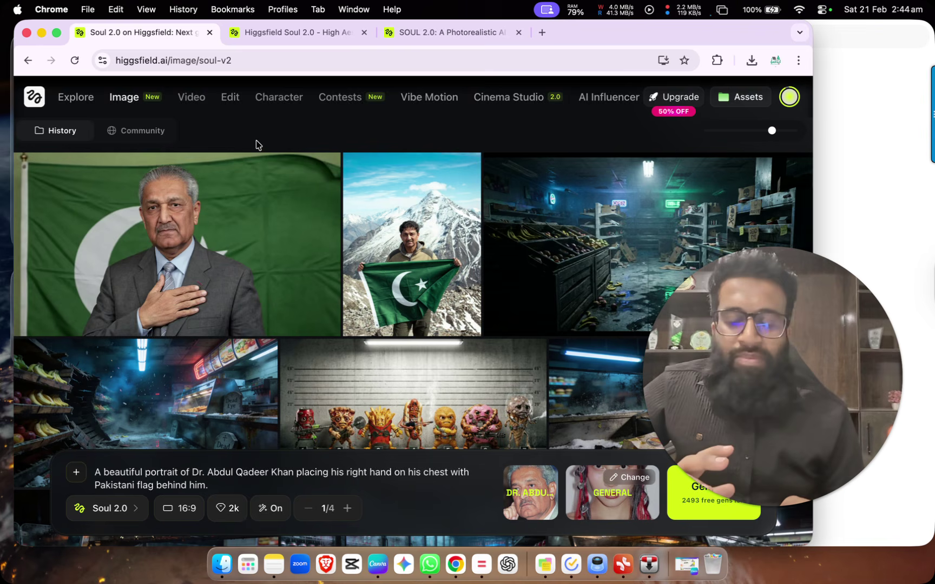
Open the generated portrait with the flag backdrop at full size and inspect it.
left_click(207, 232)
left_click(207, 231)
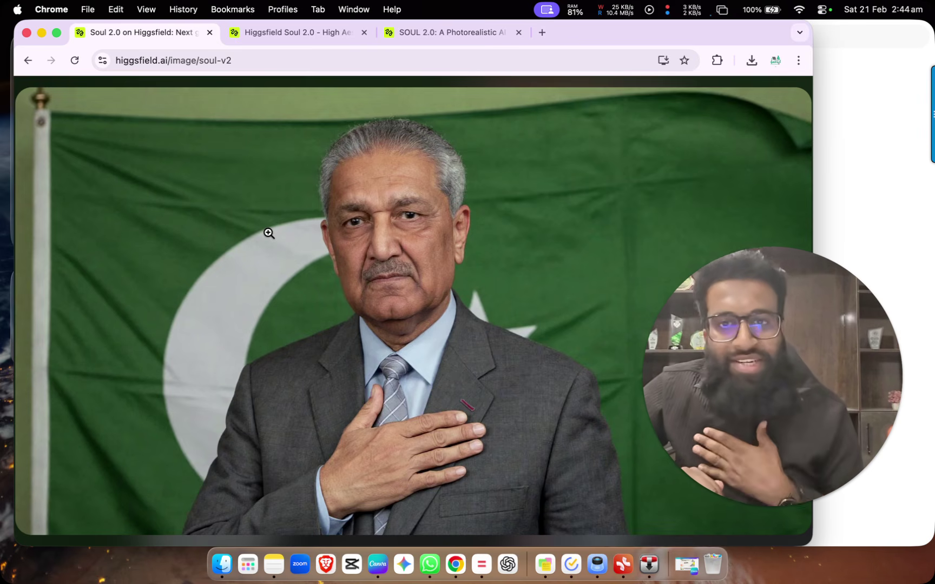
Expand and read the flag portrait's full enhanced prompt, and close the image view.
left_click(268, 234)
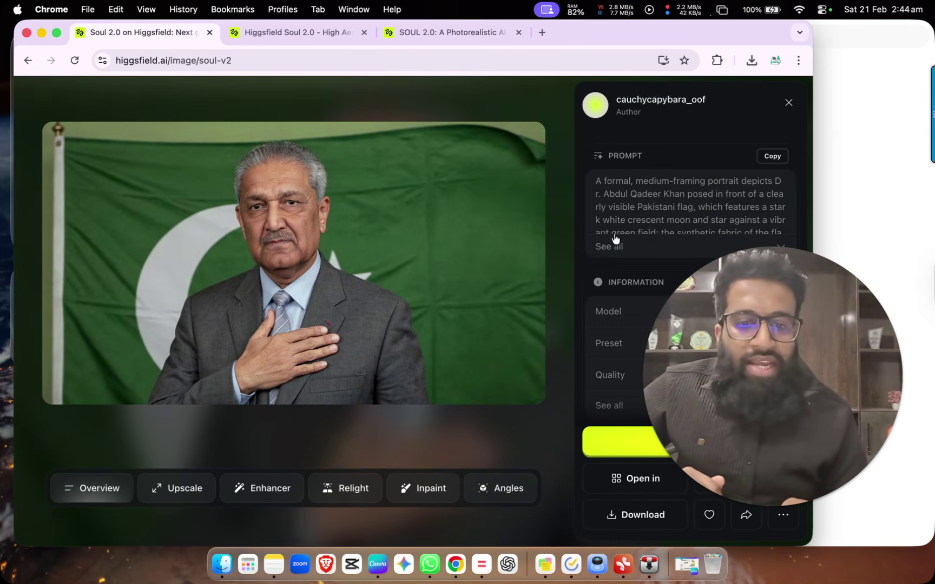
left_click(607, 245)
scroll(605, 245, "down", 5)
scroll(606, 248, "up", 5)
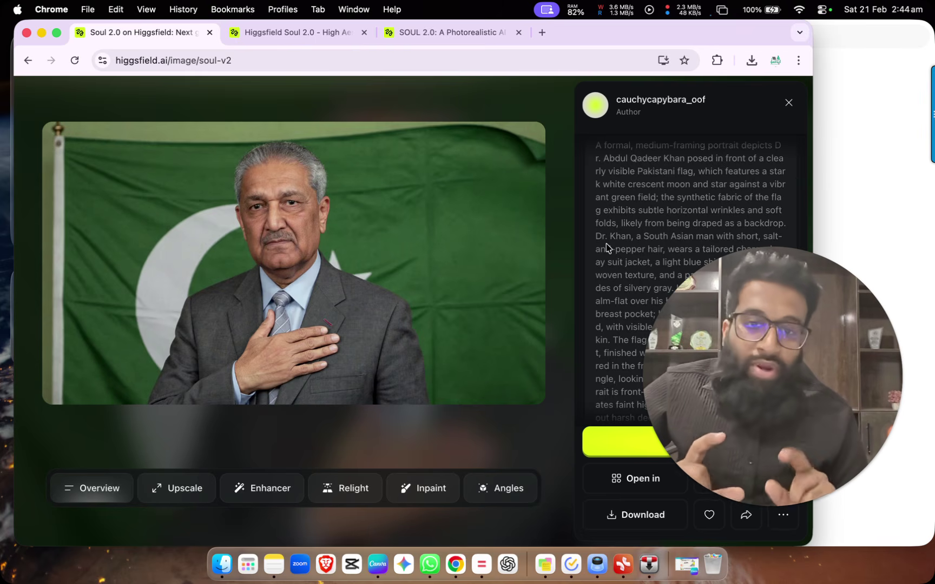
scroll(607, 247, "up", 2)
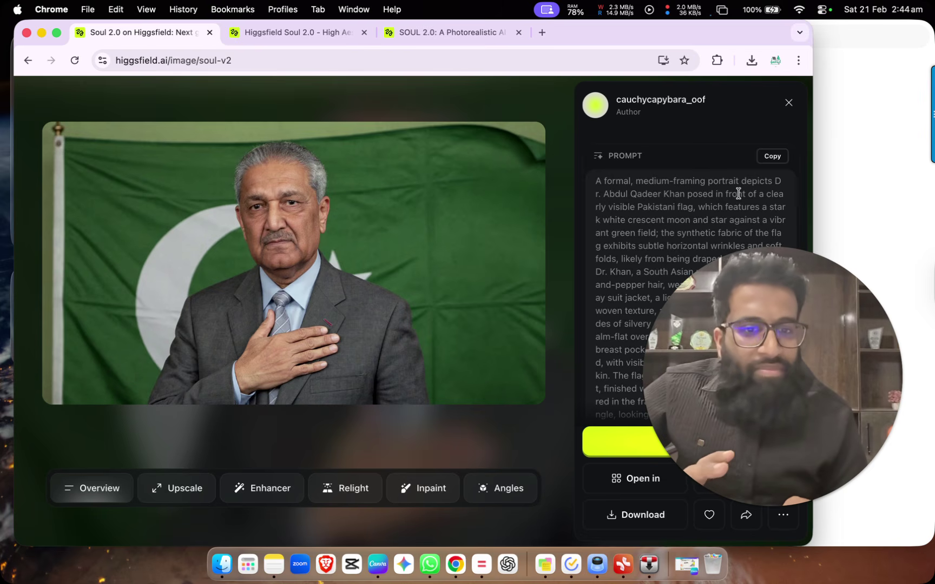
scroll(669, 202, "down", 1)
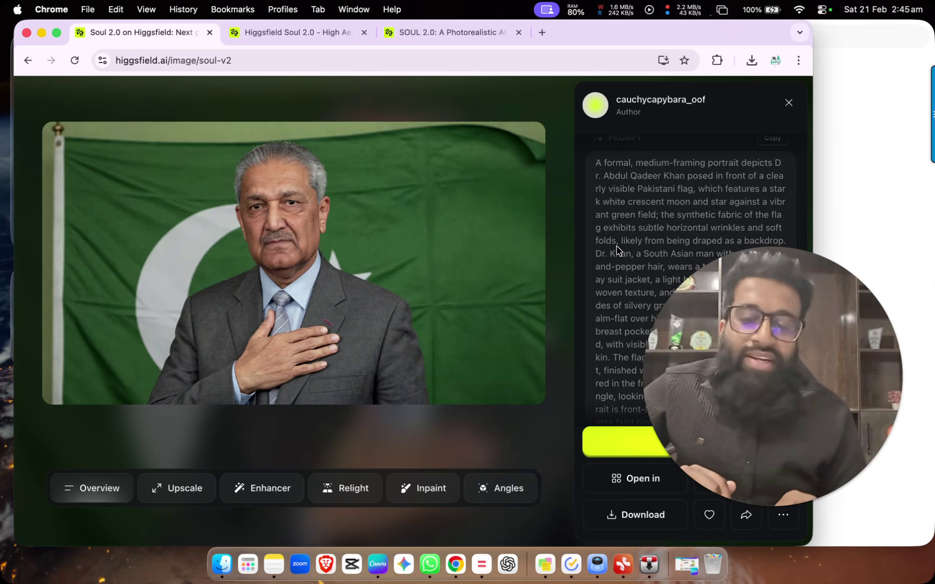
scroll(617, 248, "down", 6)
scroll(616, 247, "down", 3)
scroll(616, 249, "up", 8)
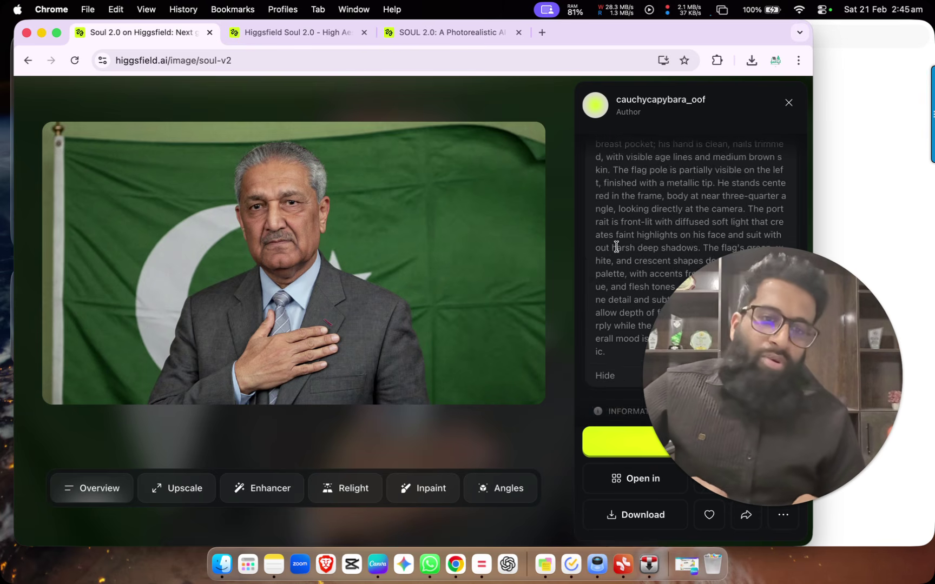
left_click(789, 105)
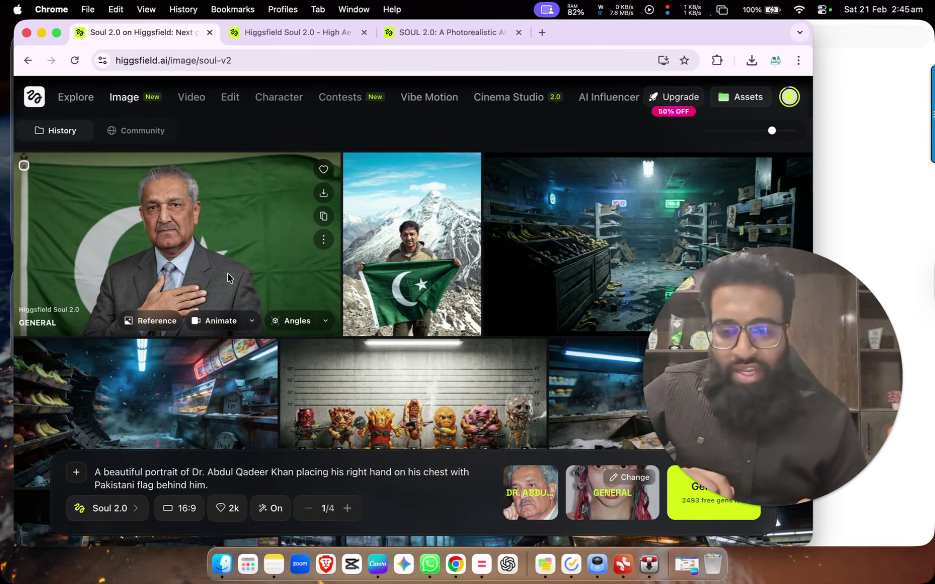
Check the saved Soul 2.0 characters and switch the image model to Nano Banana Pro.
left_click(538, 501)
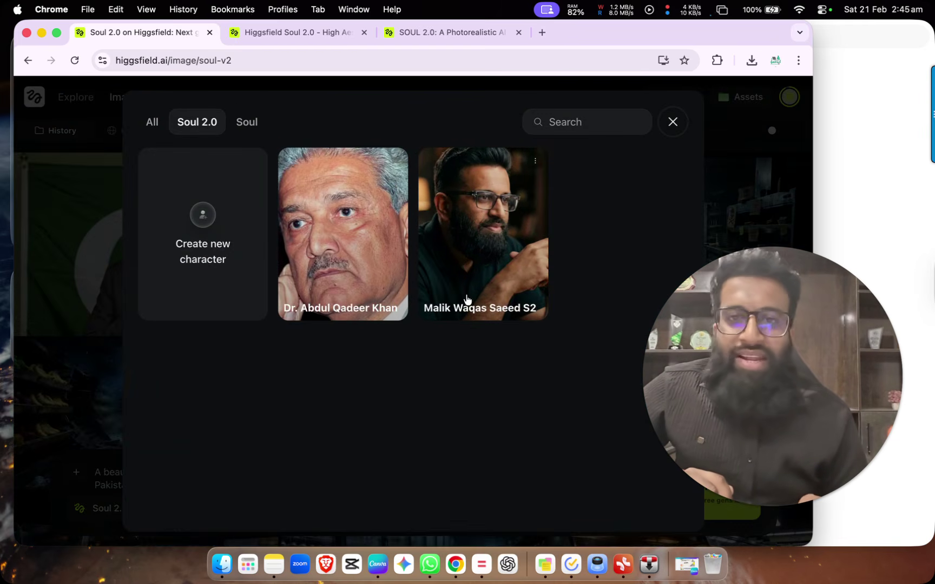
left_click(673, 122)
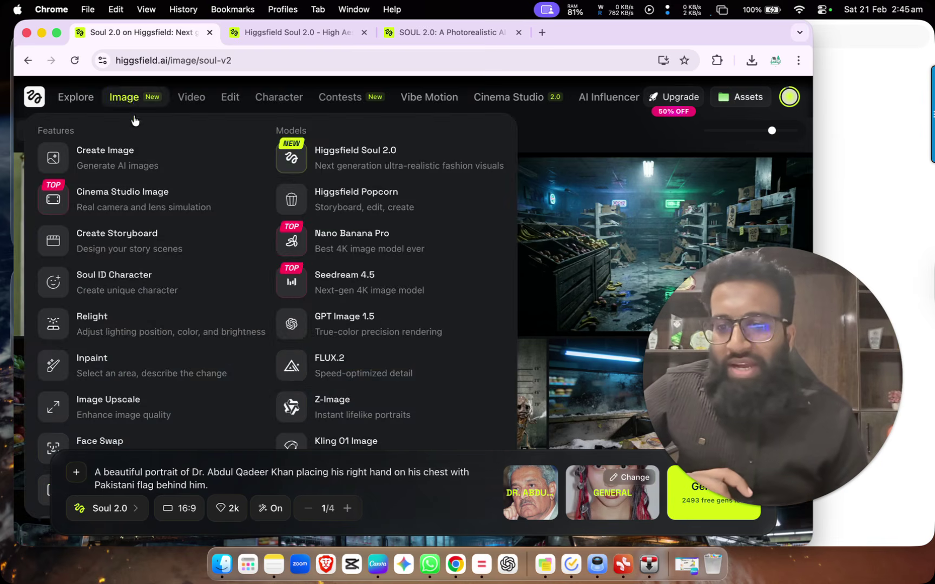
left_click(125, 513)
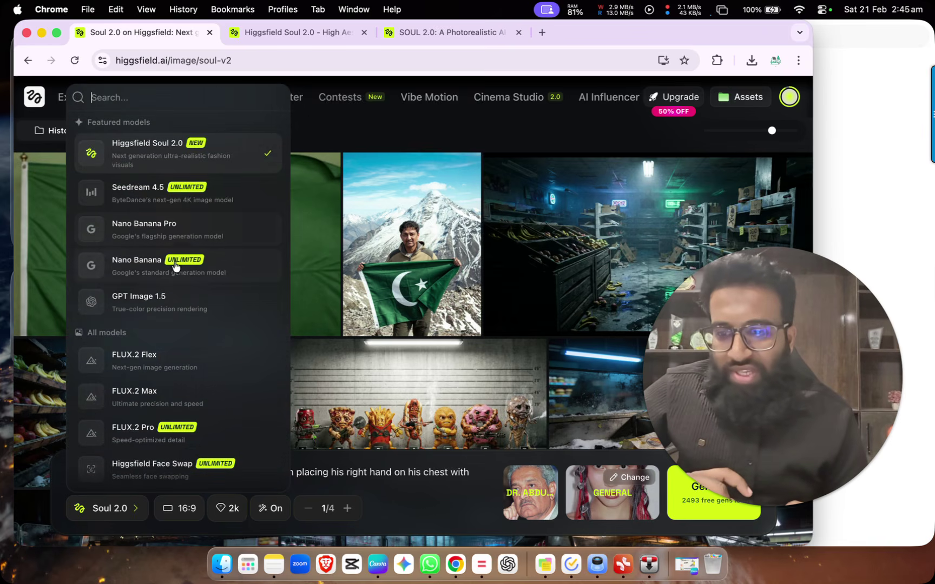
left_click(156, 238)
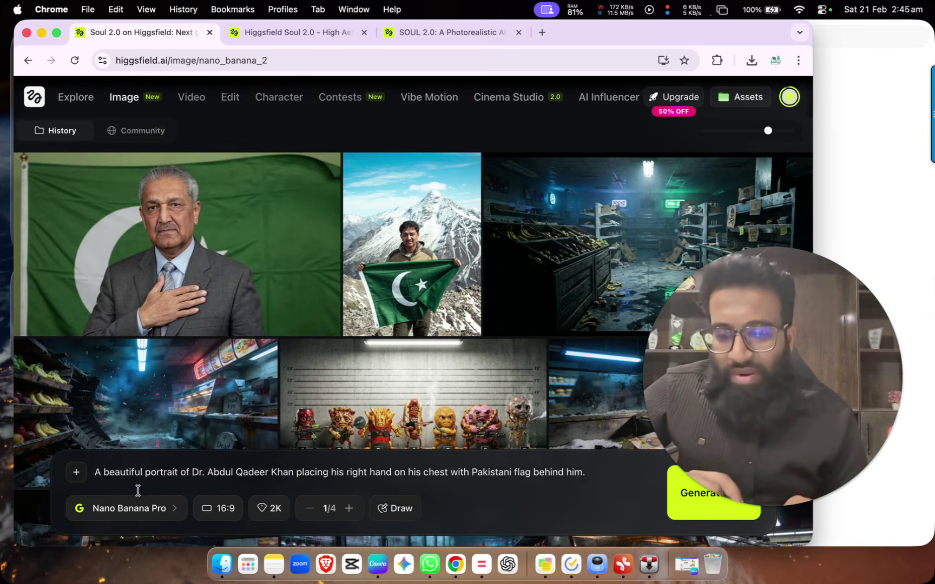
triple_click(165, 474)
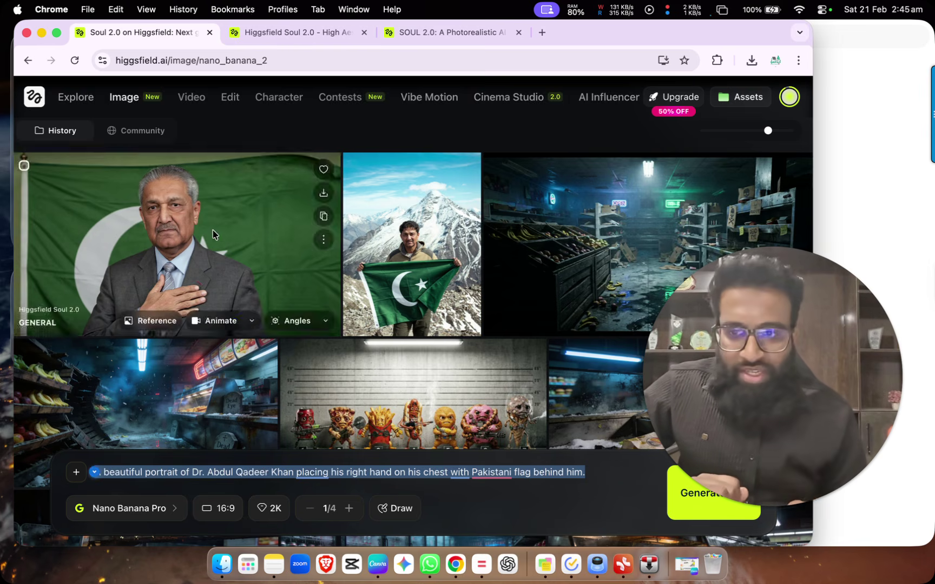
Open the video generator, view its Google Veo 3.1 presets, and try referencing a character in the prompt.
left_click(192, 96)
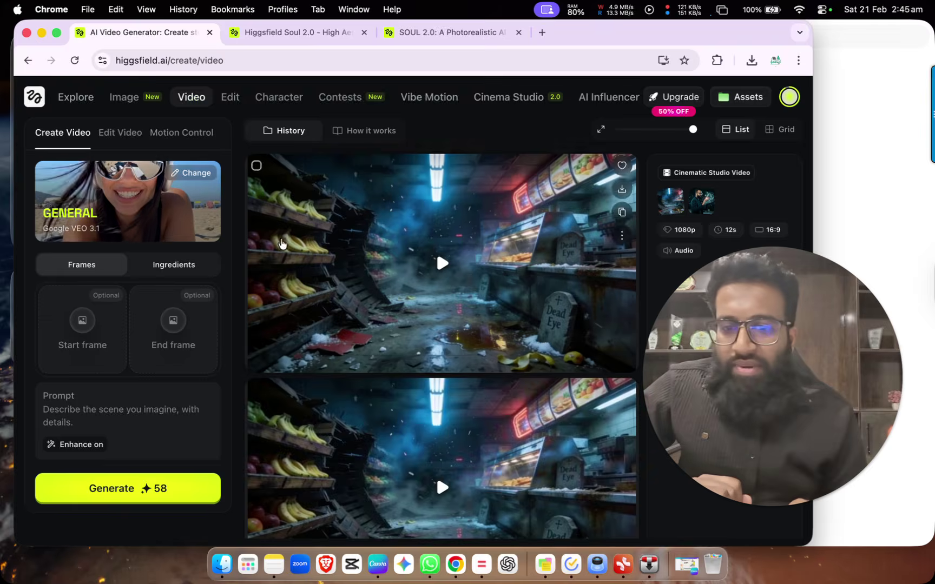
left_click(185, 179)
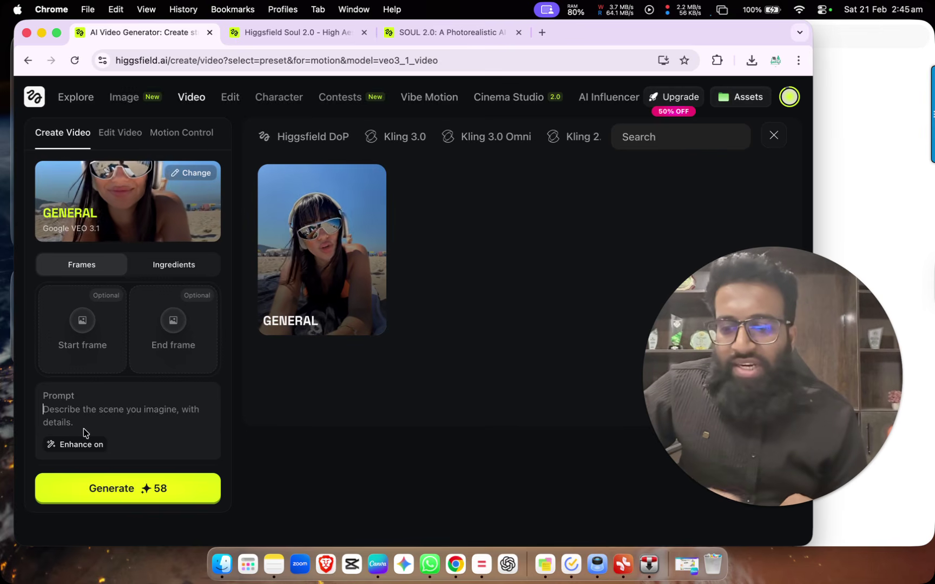
left_click(60, 432)
type("@")
key("BackSpace")
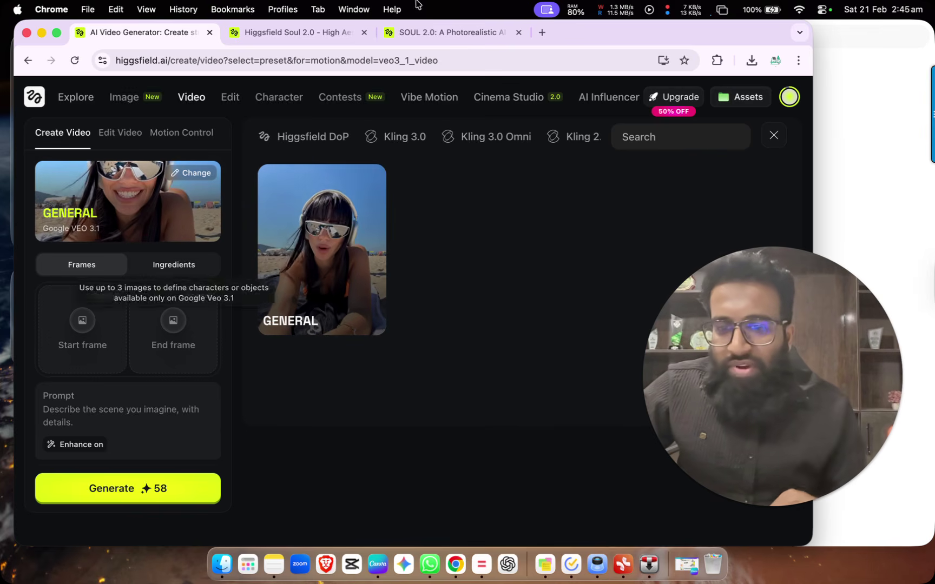
Open Cinema Studio 2.0 and clear the existing video scene prompt.
left_click(552, 98)
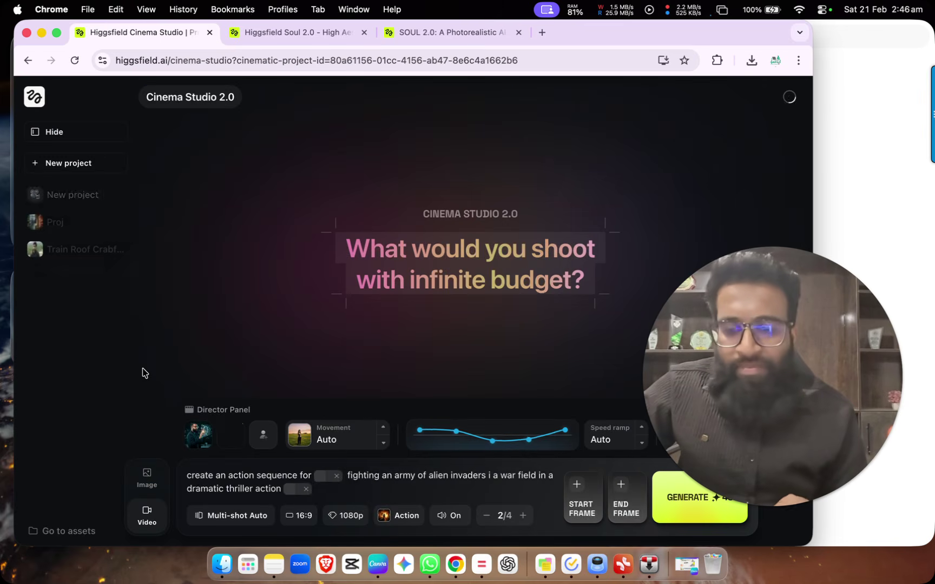
key("super+a")
key("BackSpace")
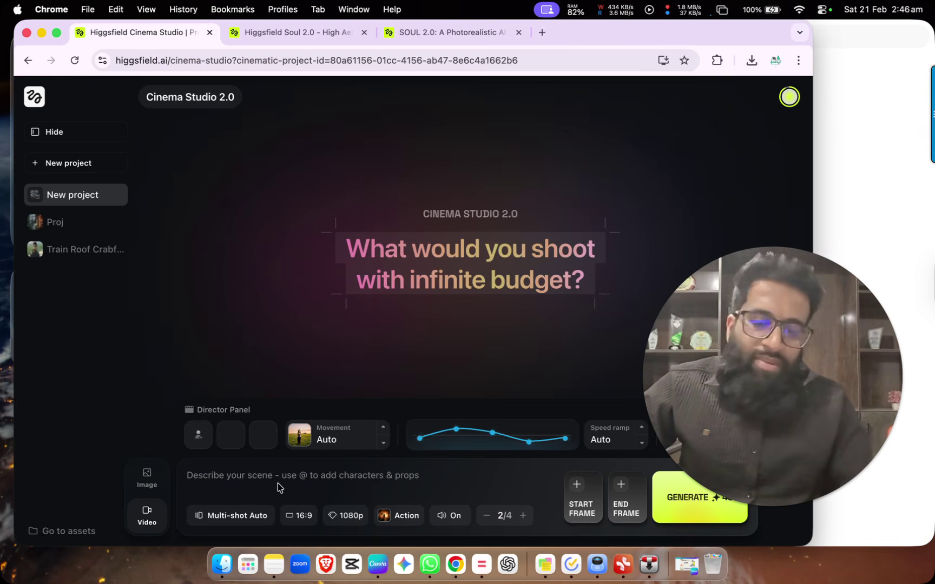
type("@")
key("BackSpace")
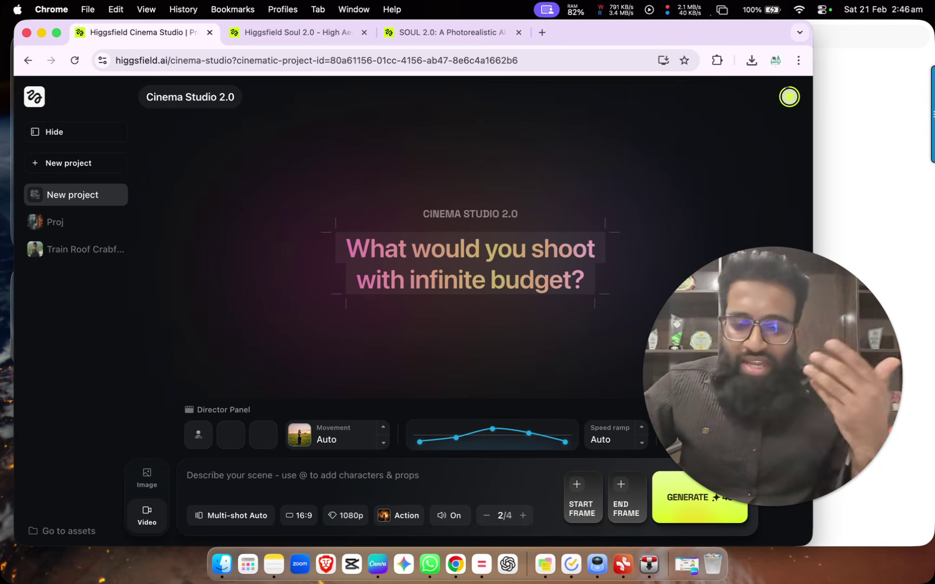
Write a scene prompt that references the Dr. Abdul Qadeer Khan character followed by "is happy".
type("@")
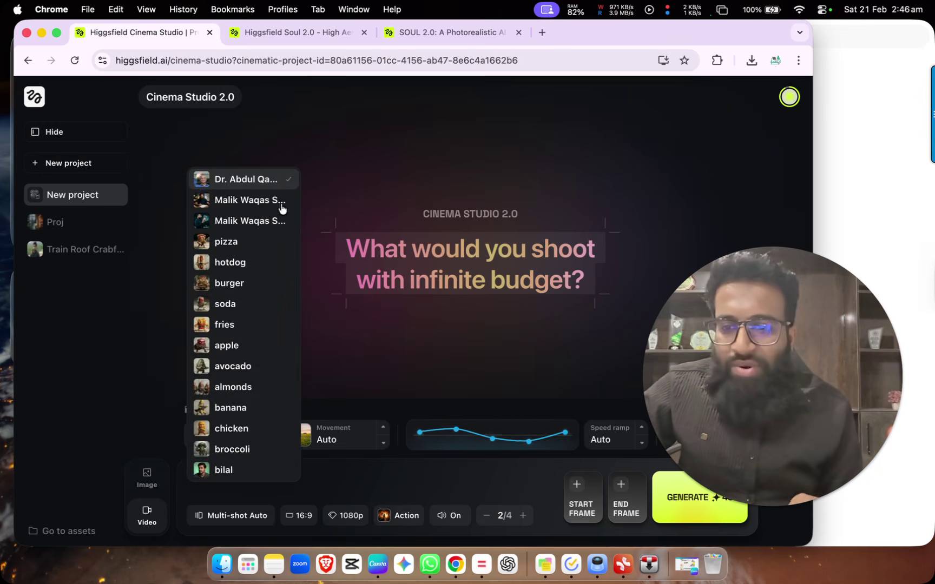
left_click(261, 187)
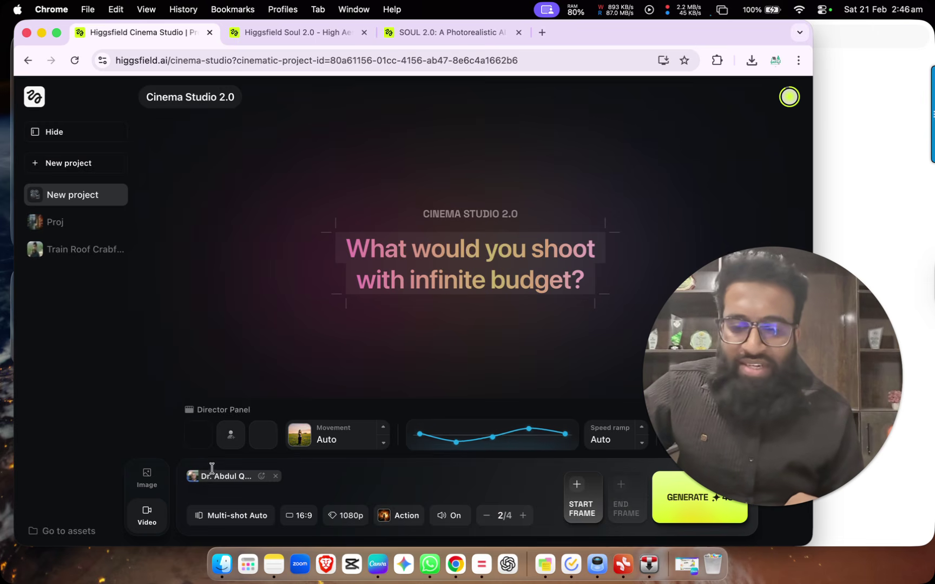
key("BackSpace")
type("D")
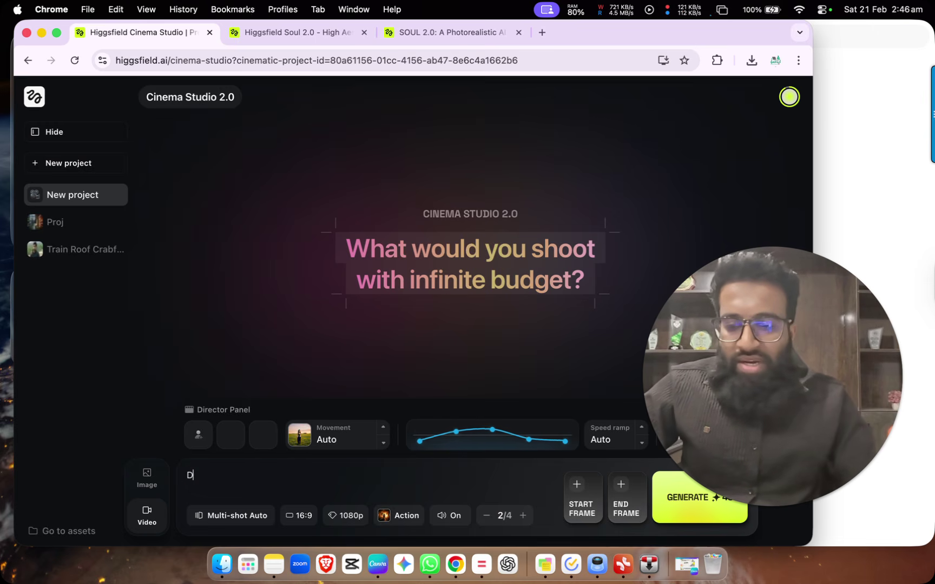
key("BackSpace")
key("BackSpace")
type("@")
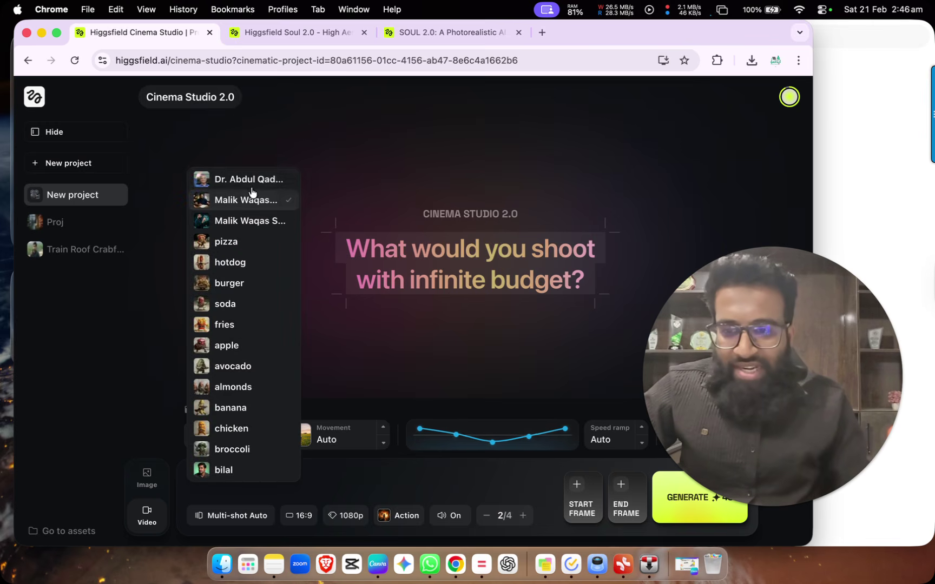
left_click(250, 185)
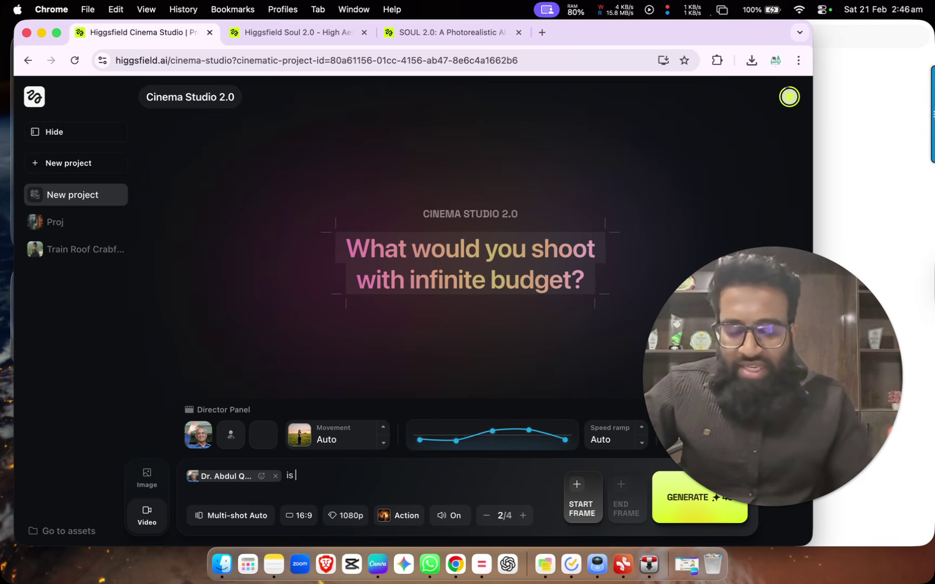
type("is happ")
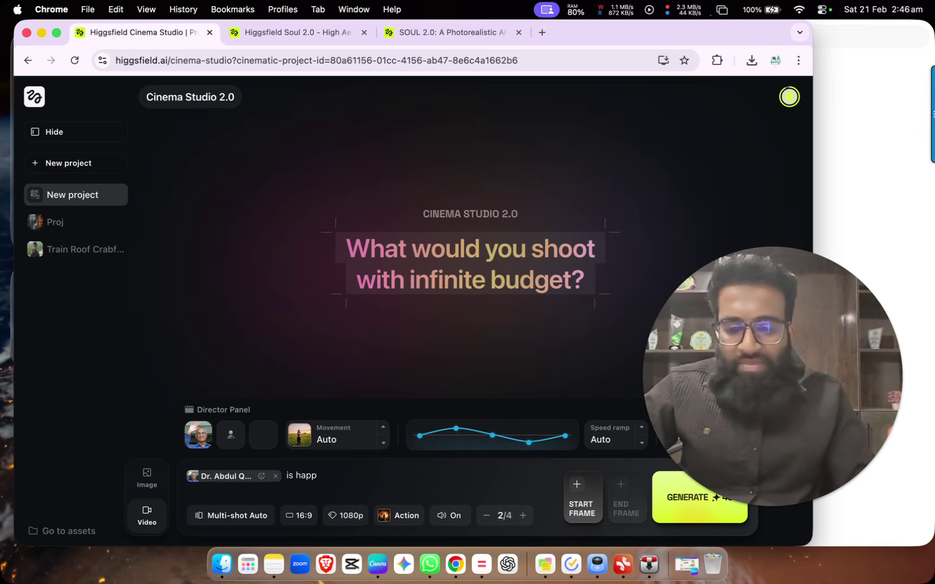
type("y")
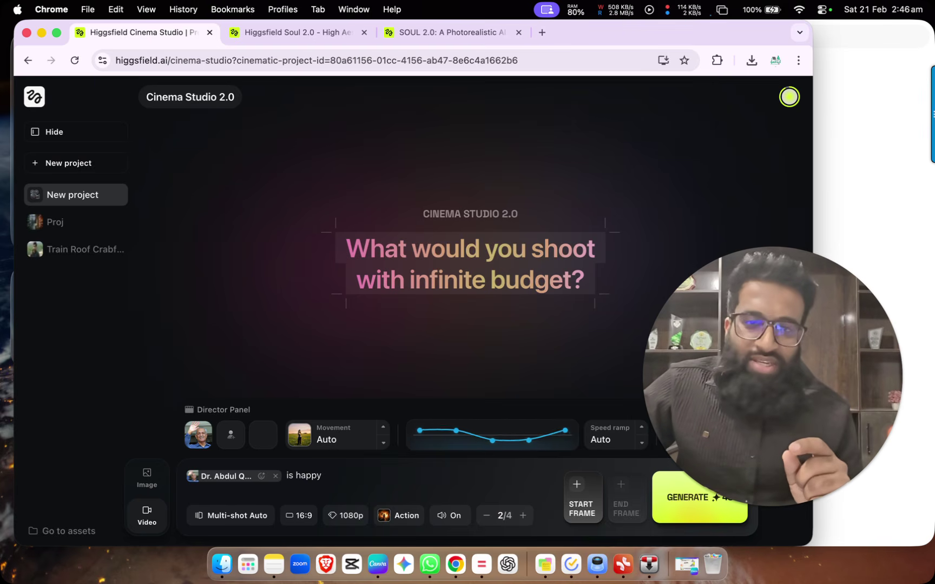
Return to the image generator and set the model to Nano Banana Pro.
left_click(35, 107)
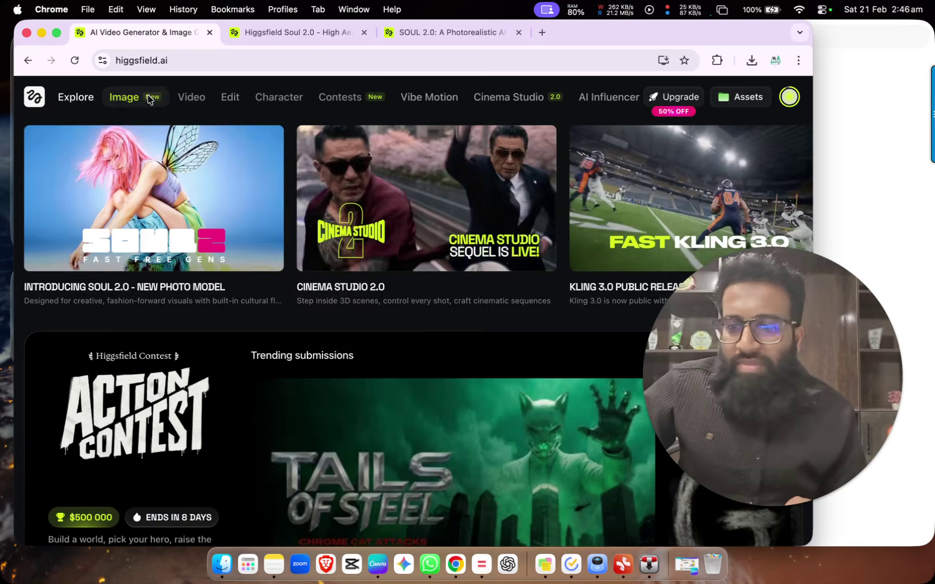
left_click(151, 101)
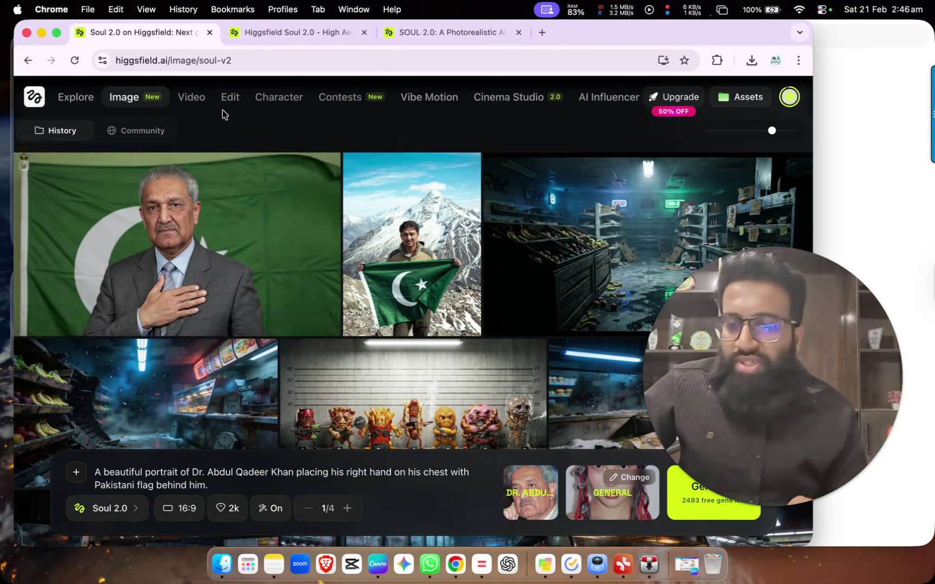
mouse_move(292, 119)
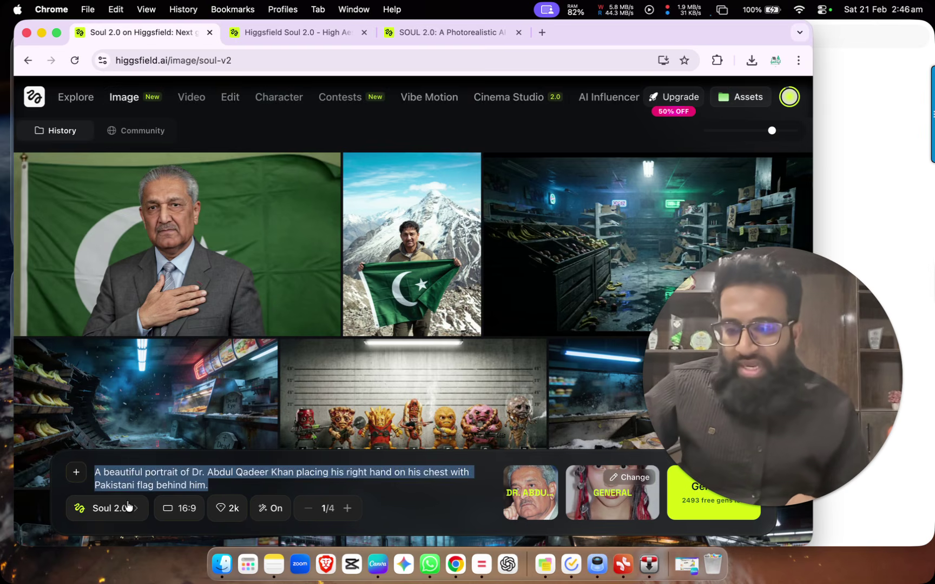
left_click(124, 508)
left_click(168, 227)
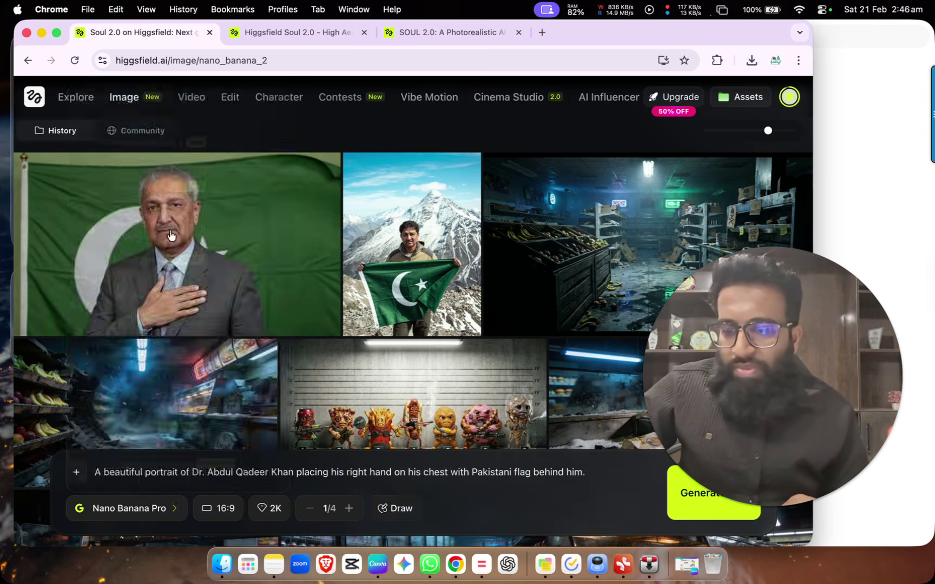
Generate an image from the new prompt "a president office of pakistan with portrait of jinnah on the wall, a table and chair, and pakistani flag".
triple_click(192, 466)
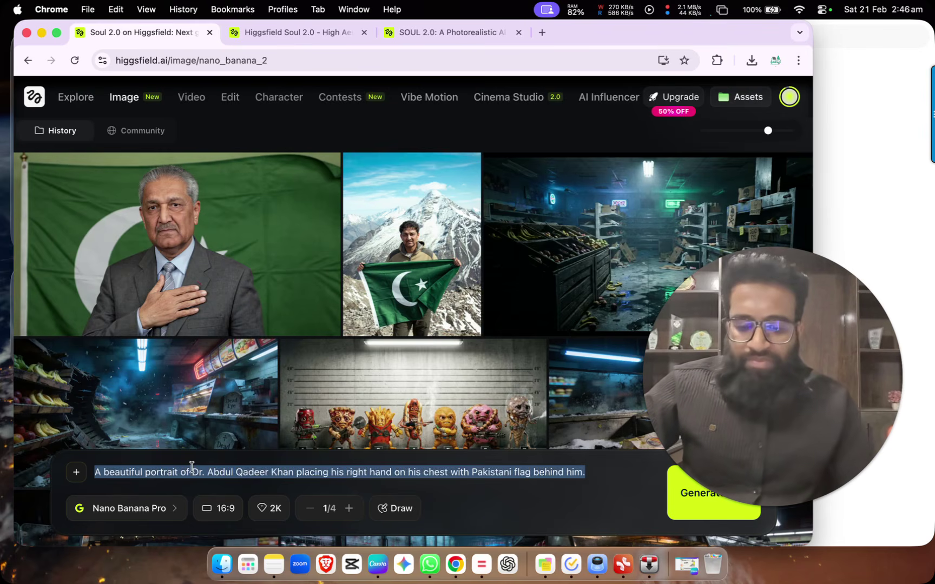
key("BackSpace")
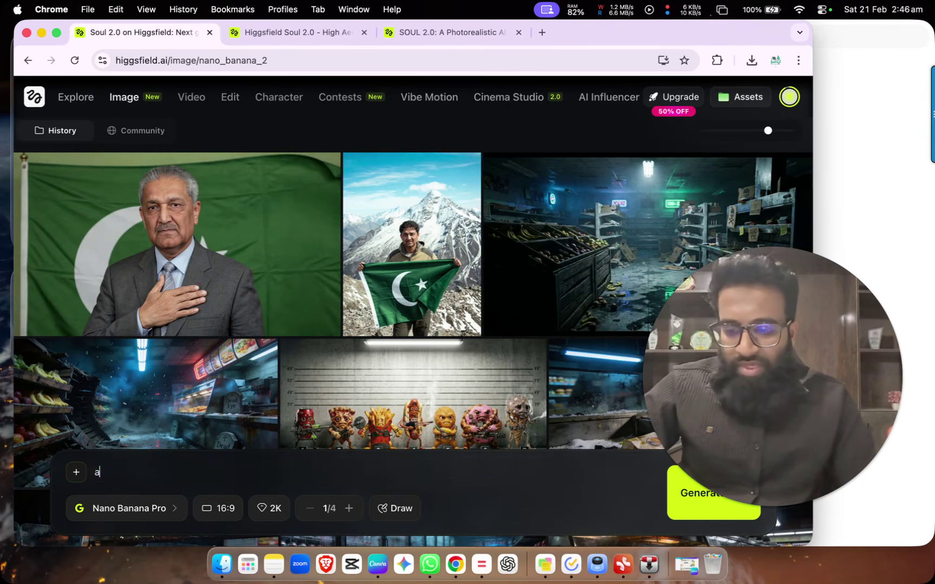
type("th portrait of jinnah on th")
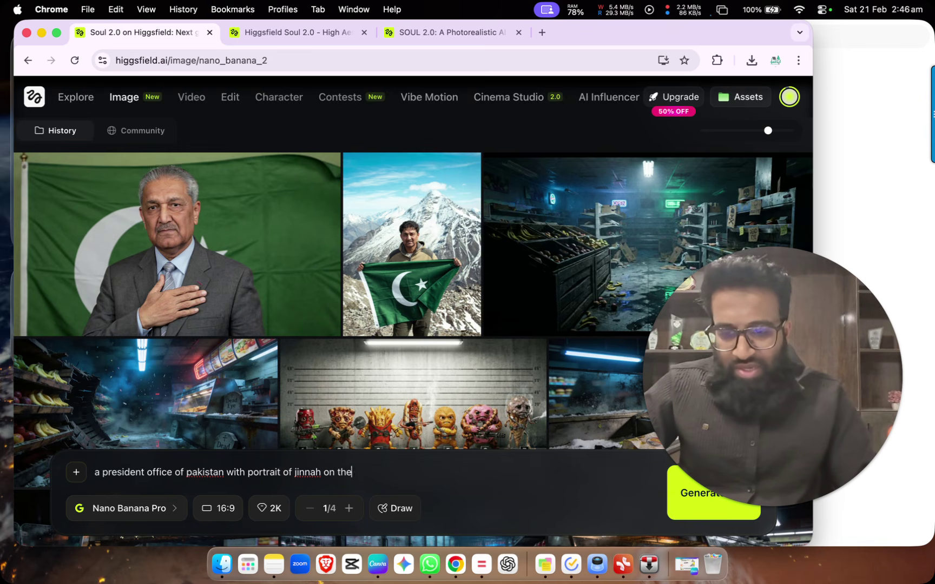
type("e and chair, and pakistani flag")
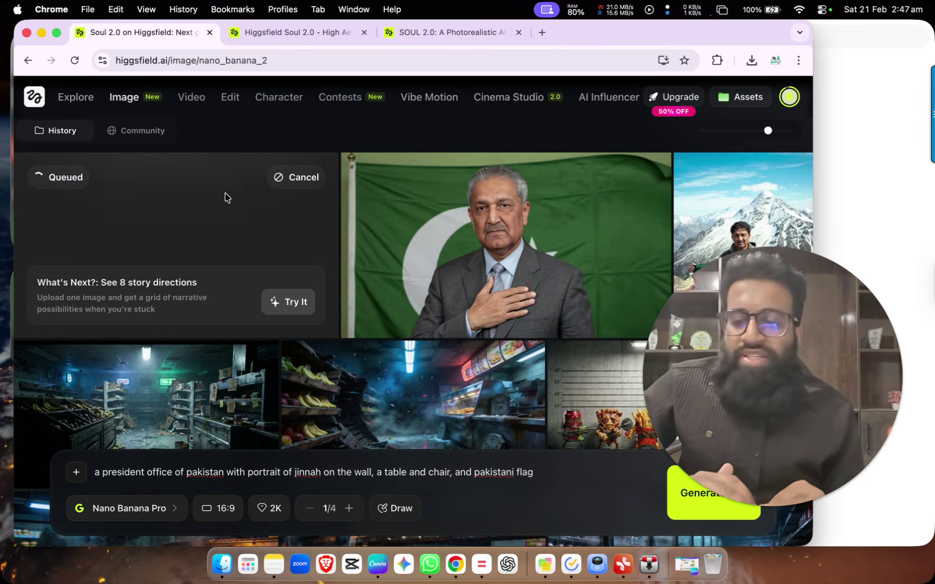
Generate the same president office prompt with the image model changed to Seedream 4.5.
left_click(124, 510)
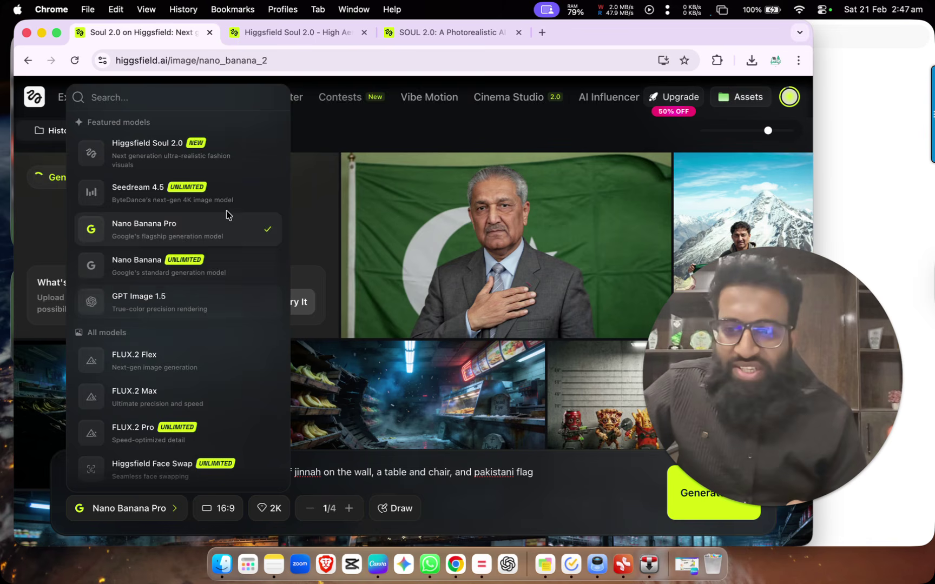
left_click(193, 197)
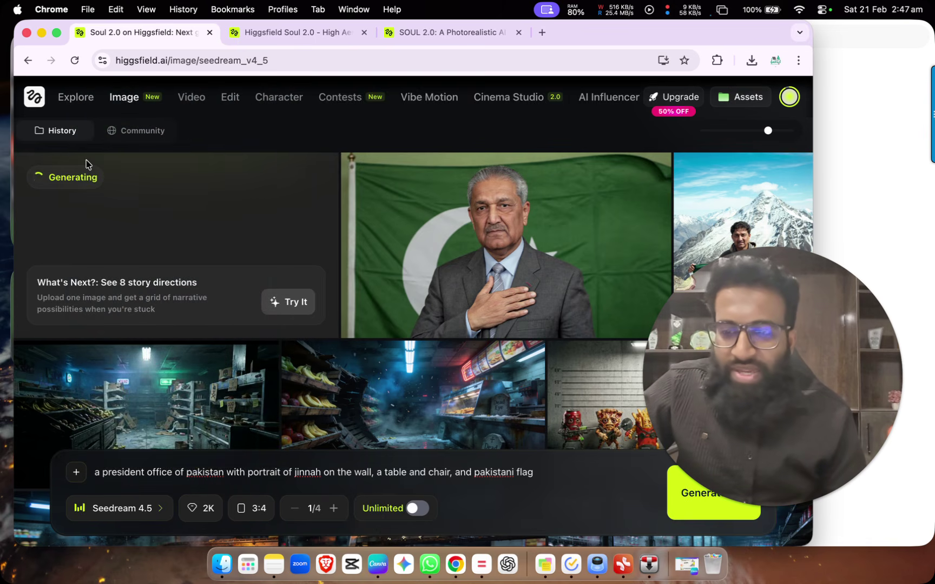
left_click(682, 506)
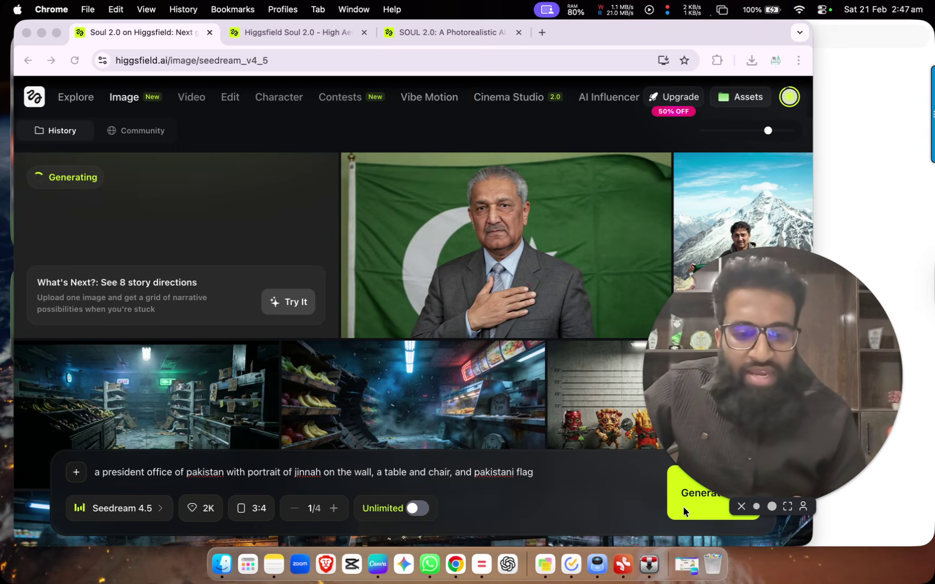
left_click(678, 516)
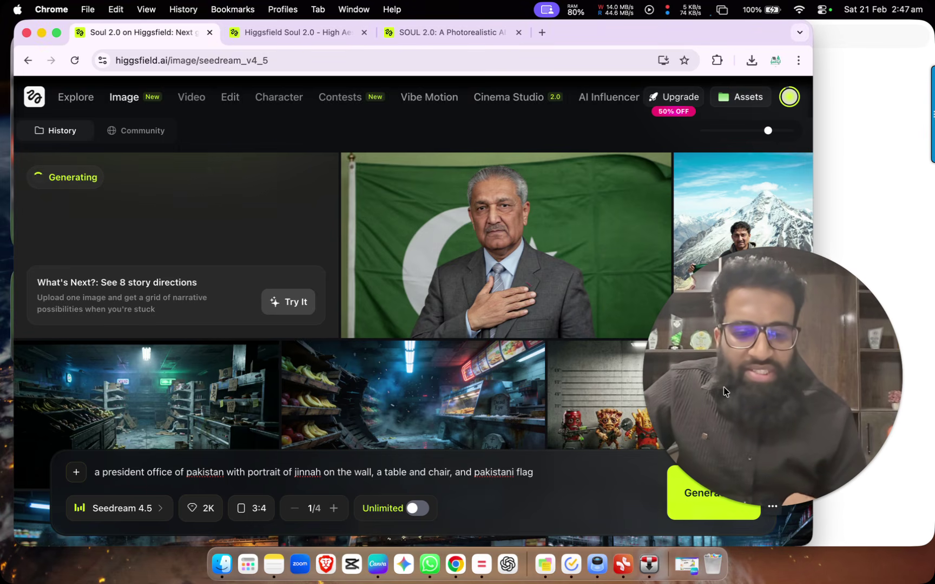
Set the aspect ratio to 16:9 and generate the president office image again with Seedream 4.5.
left_click(264, 511)
left_click(281, 349)
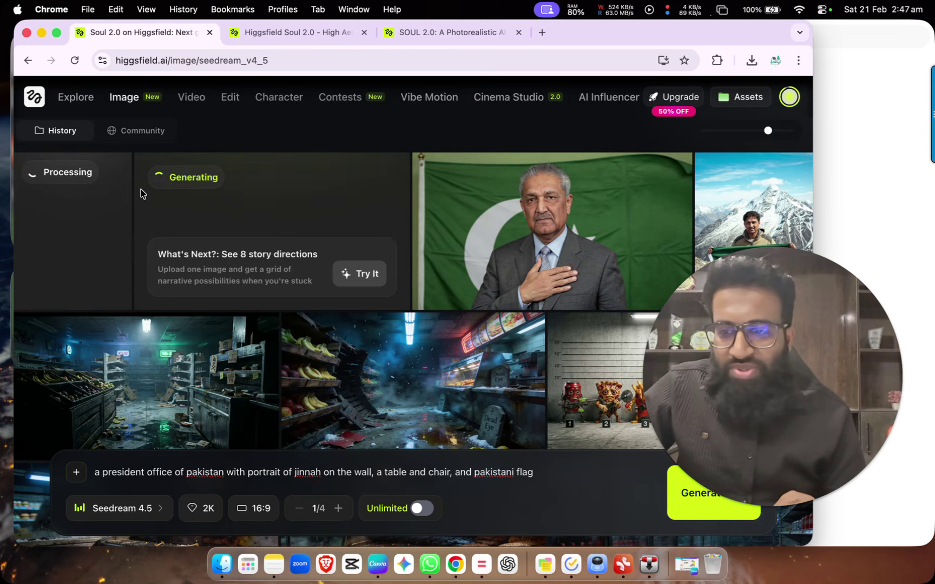
left_click(113, 173)
left_click(498, 356)
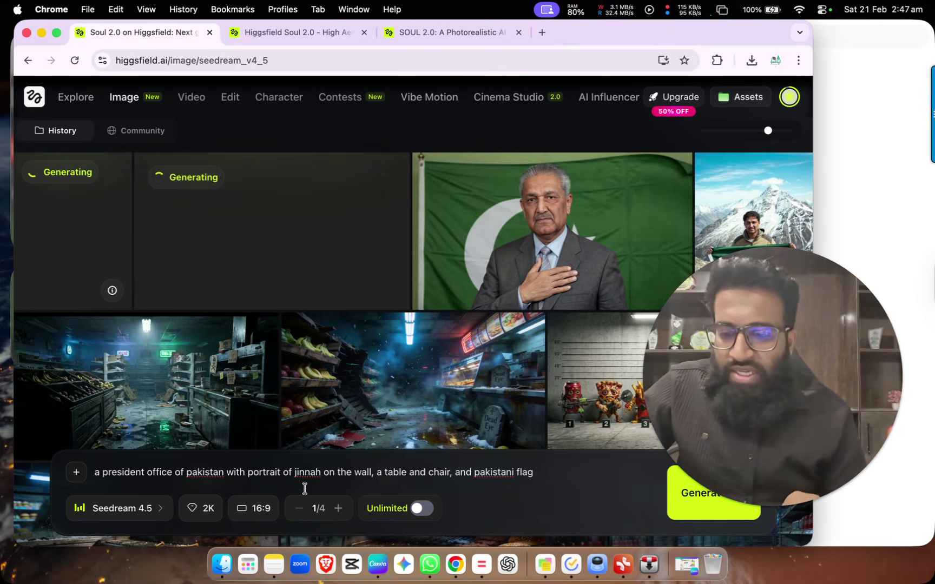
left_click(672, 518)
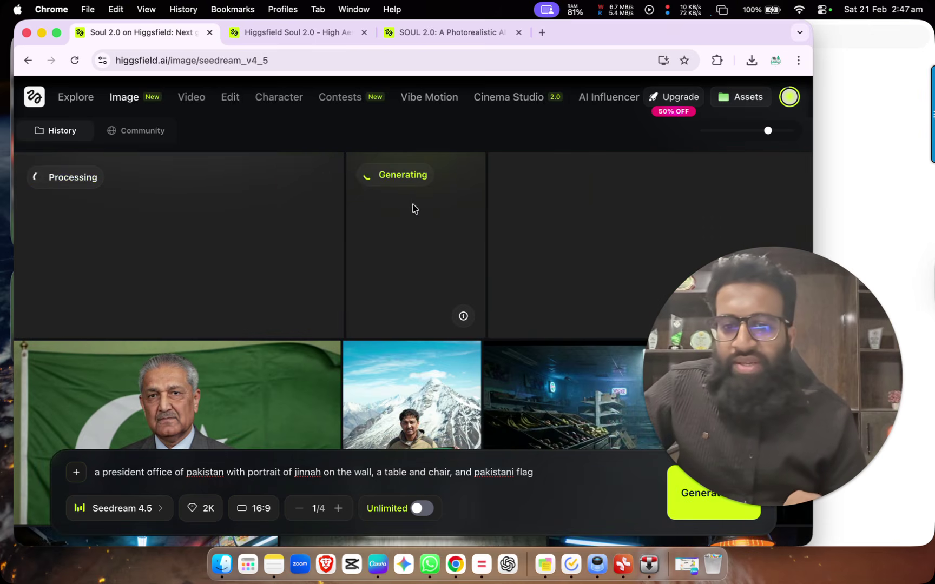
Inspect the finished dark wood-panelled office image in the enlarged preview, and close the preview.
left_click(617, 223)
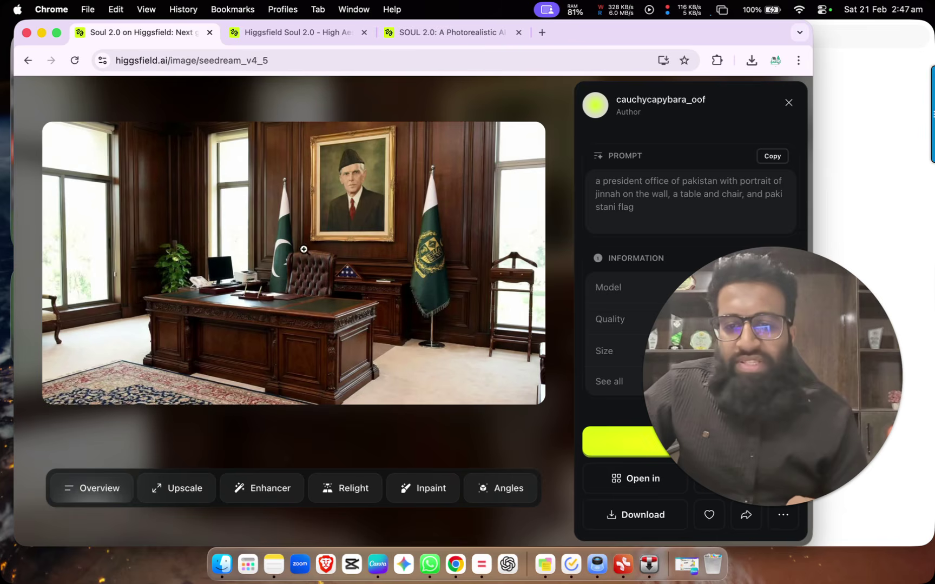
left_click(788, 102)
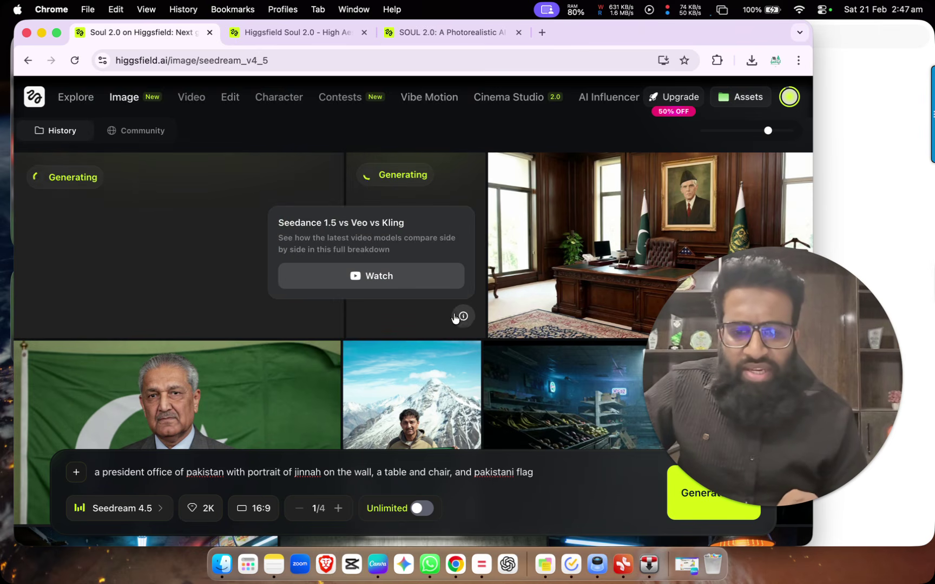
left_click(557, 211)
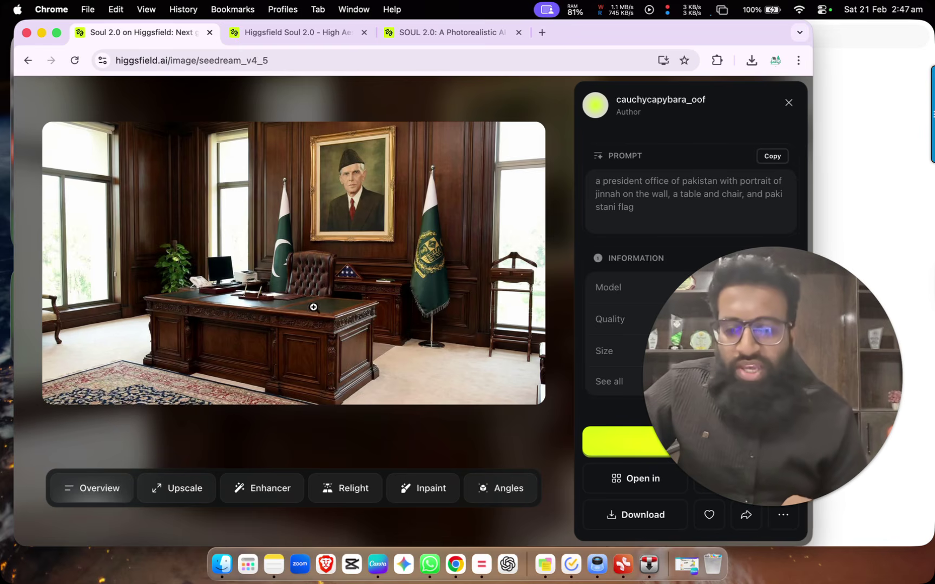
key("Escape")
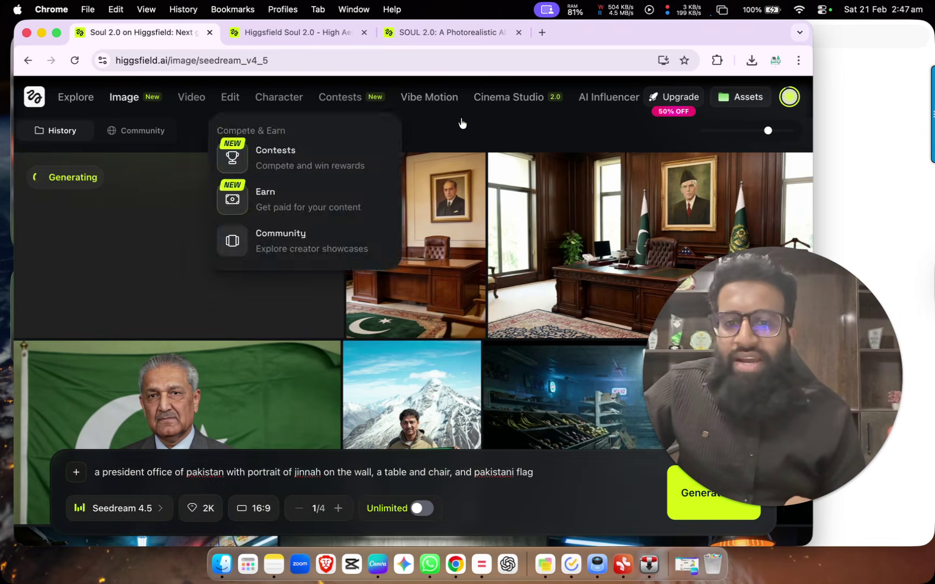
In Cinema Studio 2.0, set the video's start frame to the generated dark wood-panelled office image with the Jinnah portrait.
left_click(533, 94)
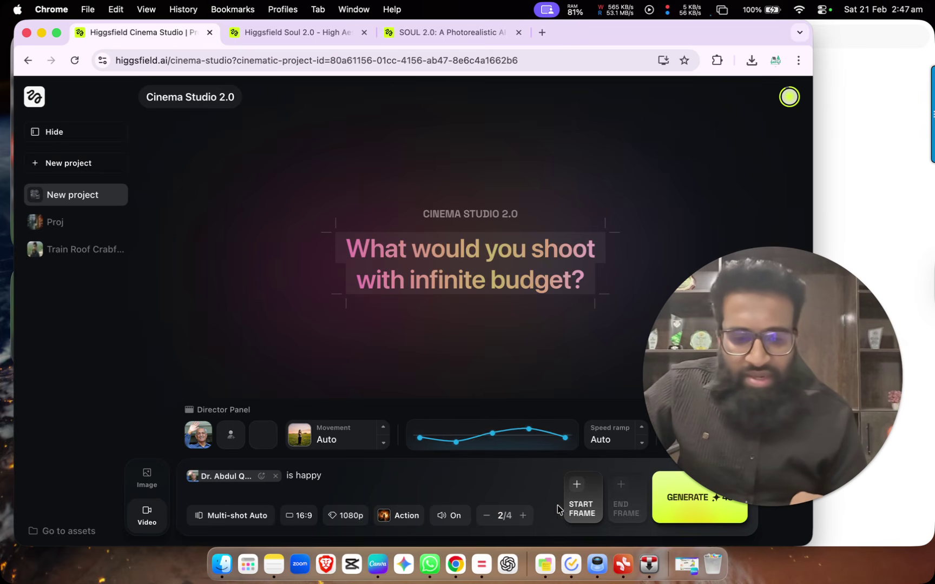
left_click(582, 497)
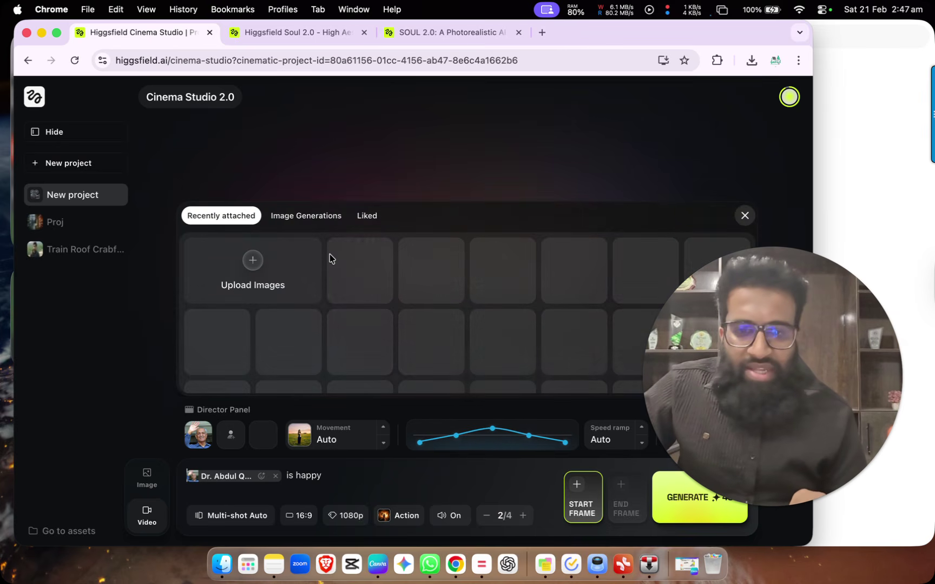
left_click(301, 215)
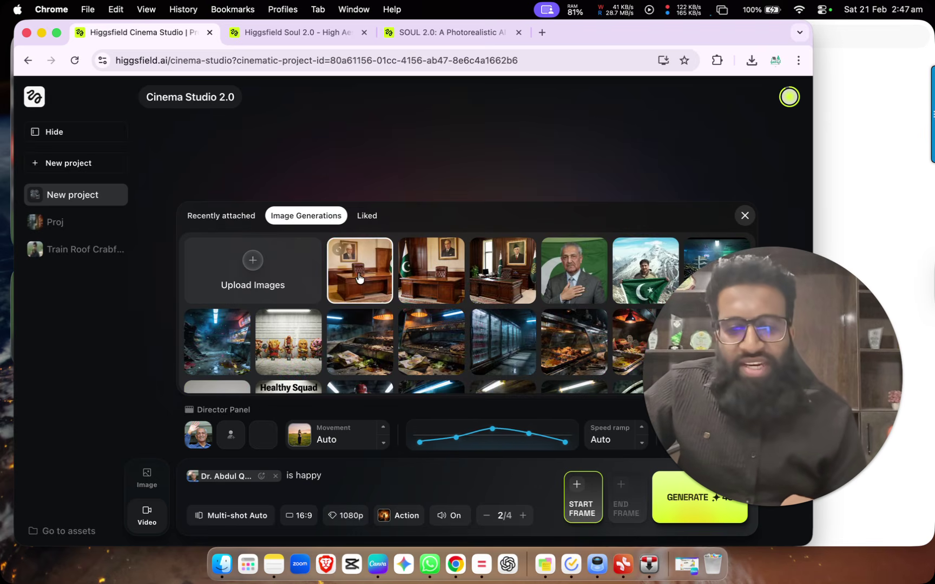
scroll(456, 287, "up", 5)
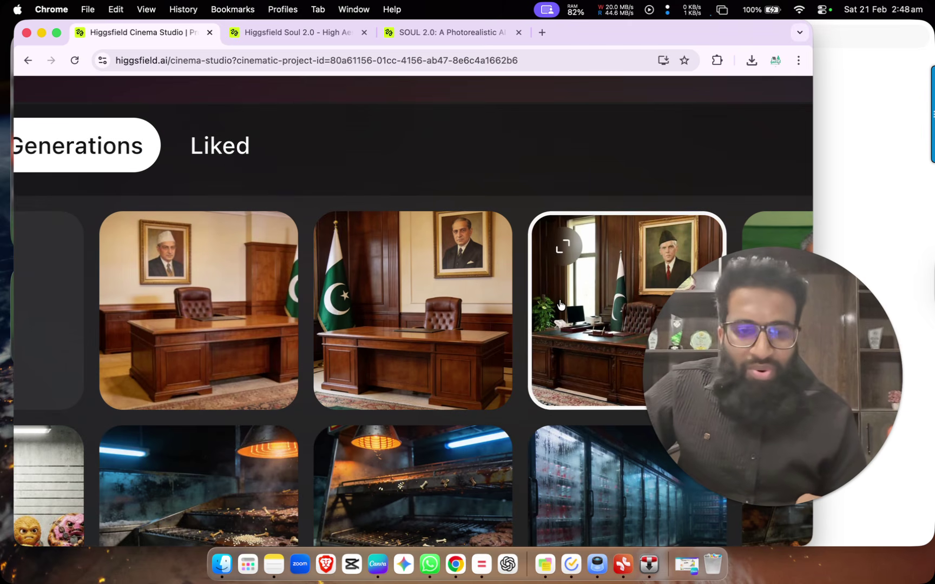
left_click(563, 327)
scroll(364, 316, "down", 5)
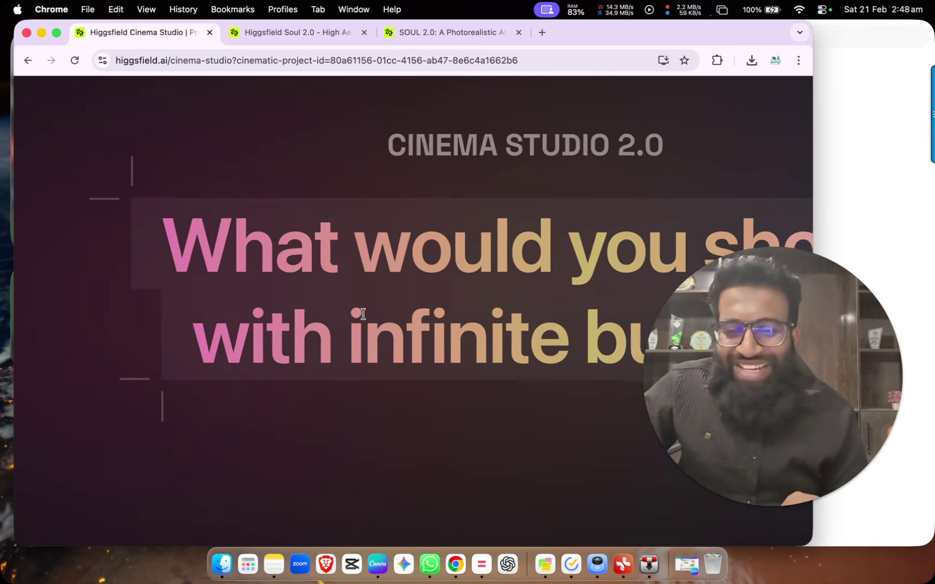
scroll(364, 316, "down", 3)
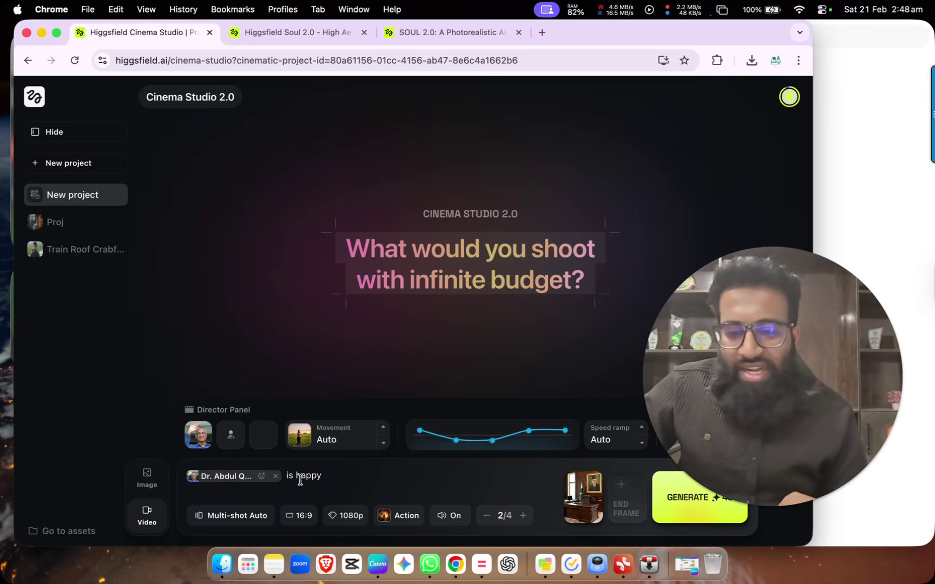
Replace "is happy" after the character reference with "enters the scene and sits on the chair, not speaking anything, but confident and happy".
key("BackSpace")
key("BackSpace")
key("BackSpace")
key("BackSpace")
key("BackSpace")
key("BackSpace")
key("BackSpace")
key("BackSpace")
type("enter")
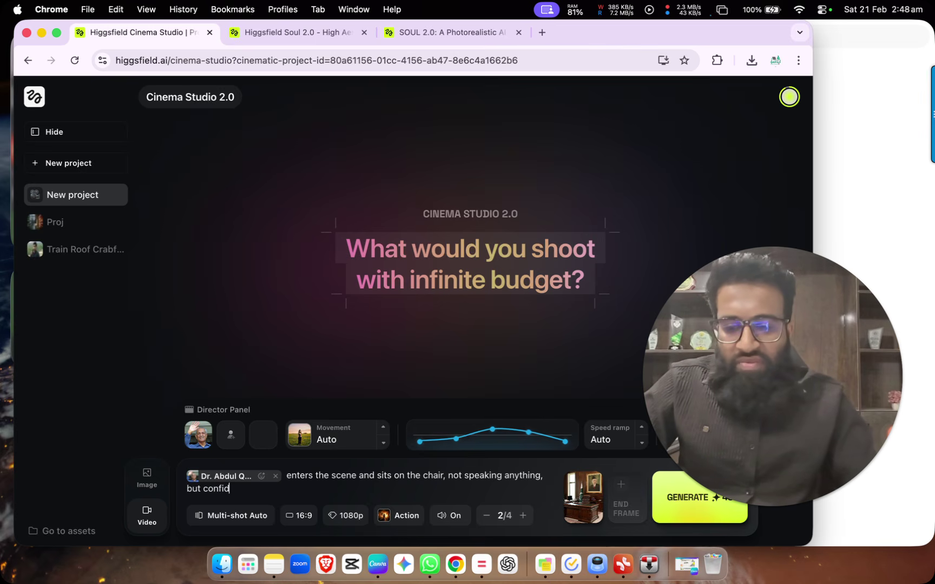
type("y")
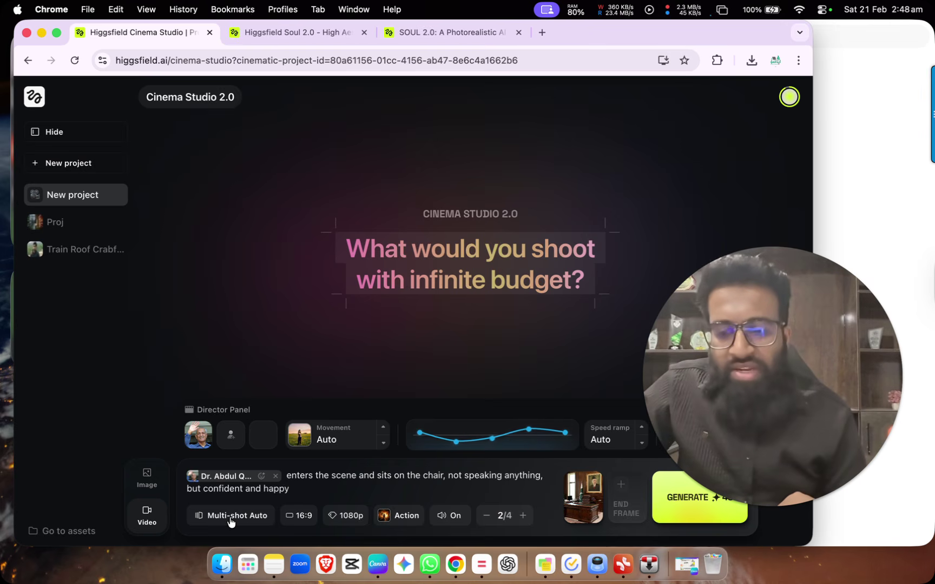
Set the genre to General and the number of videos to 1, and generate the office scene video.
left_click(397, 516)
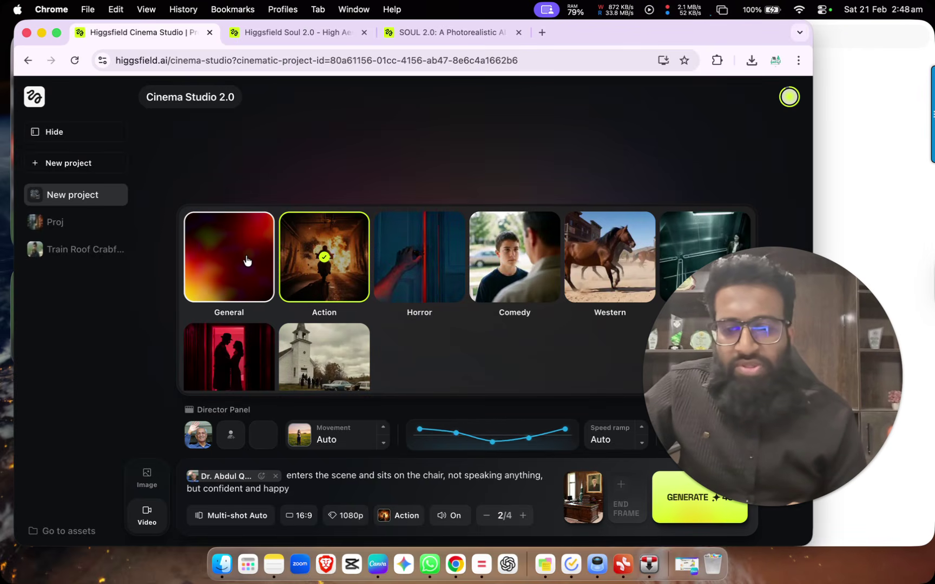
left_click(247, 261)
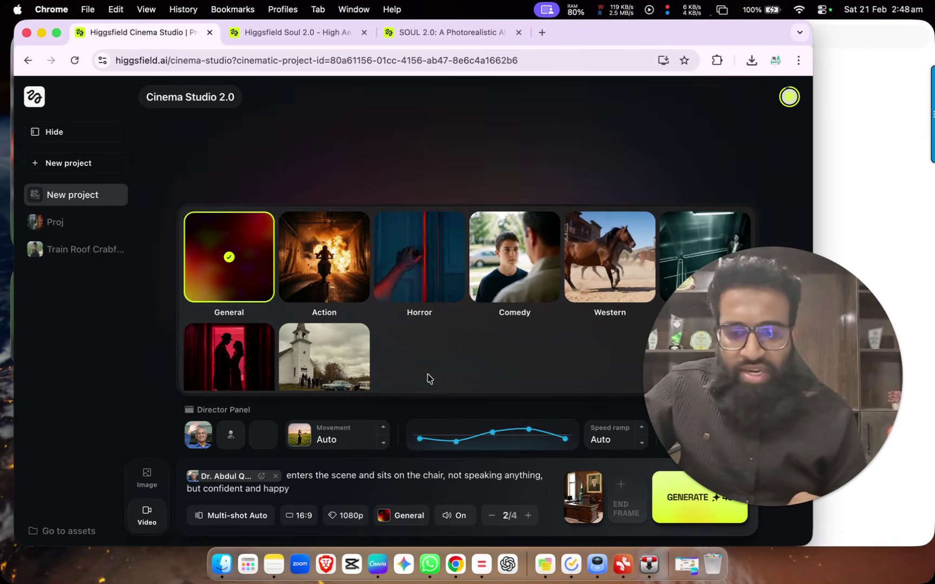
left_click(413, 516)
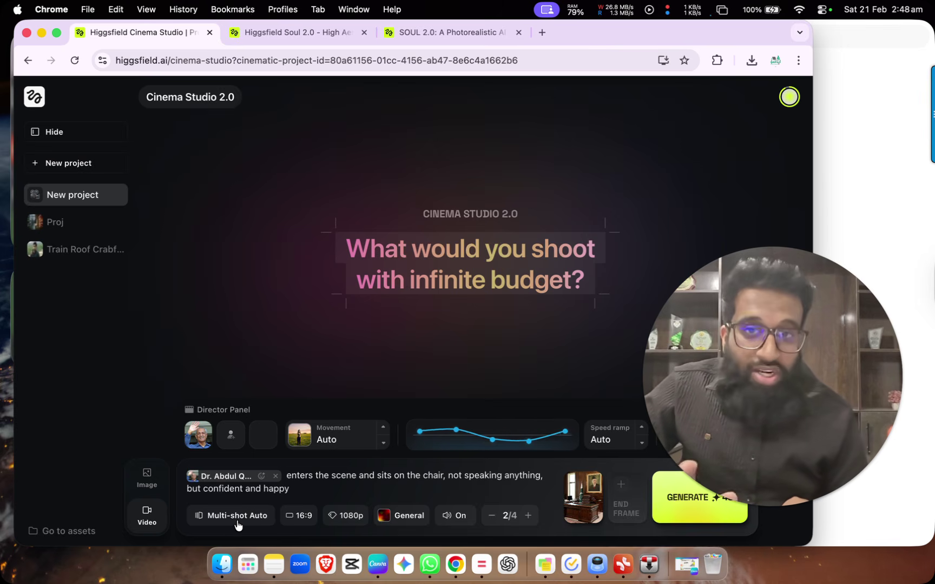
left_click(492, 515)
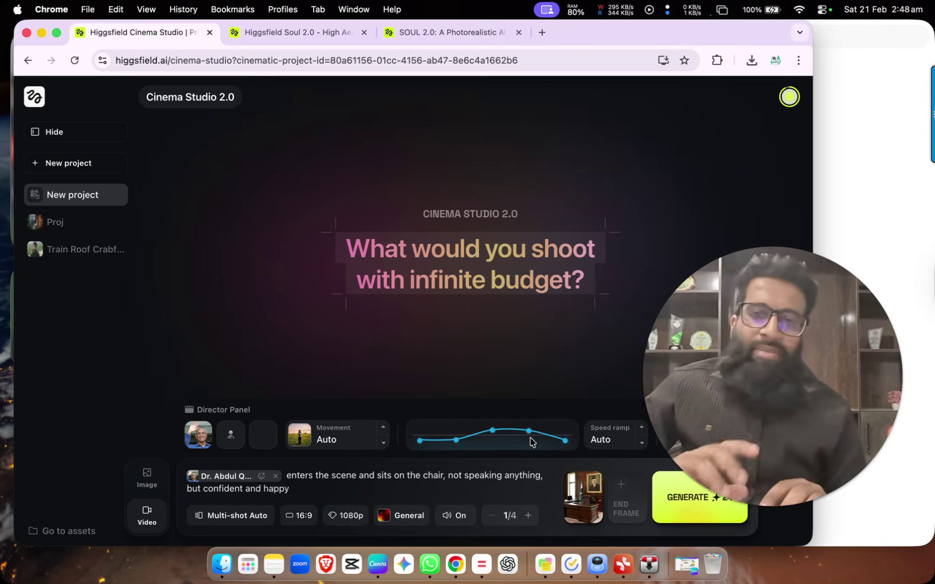
left_click_drag(530, 438, 295, 476)
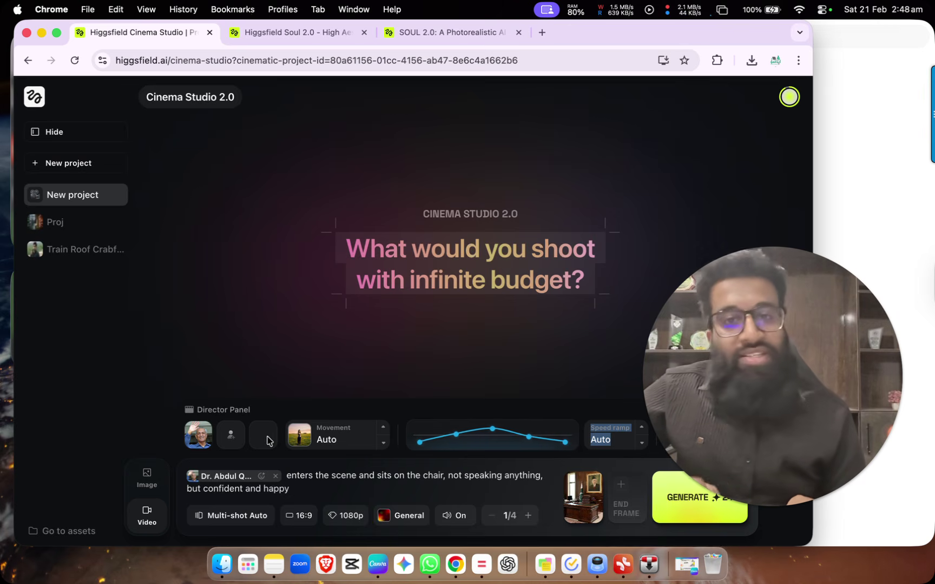
left_click(672, 521)
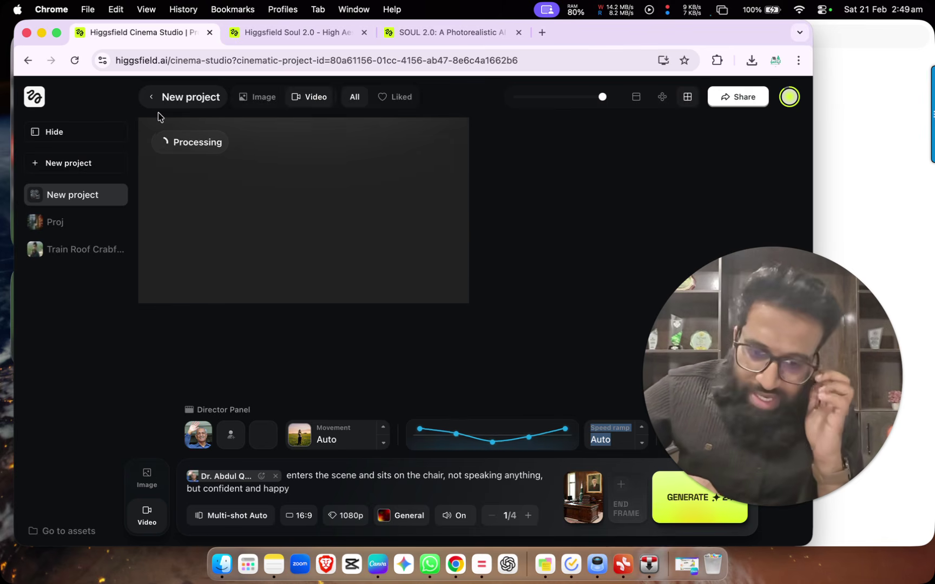
Raise the volume, play the generated office video, replay its entrance and seated waving parts, and close the preview.
mouse_move(206, 233)
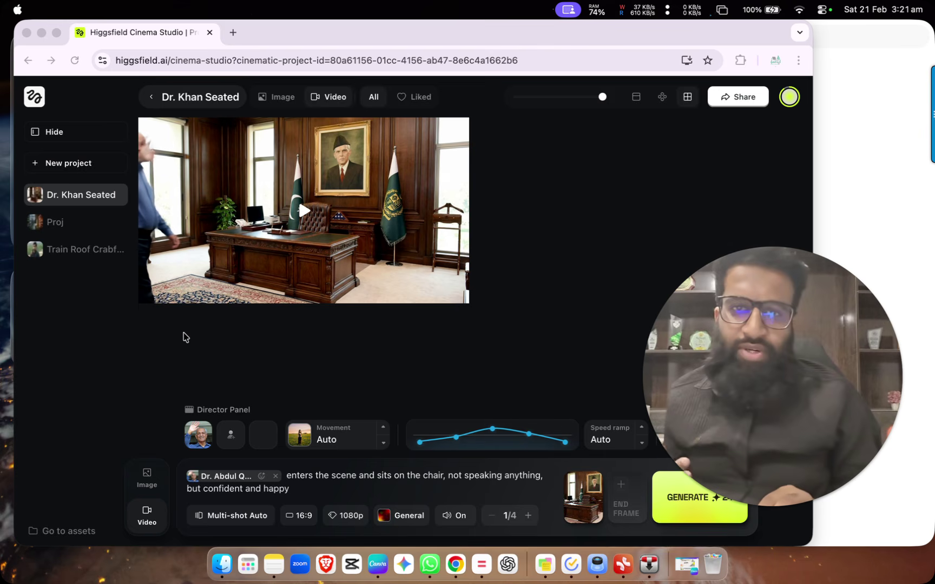
key("XF86AudioRaiseVolume")
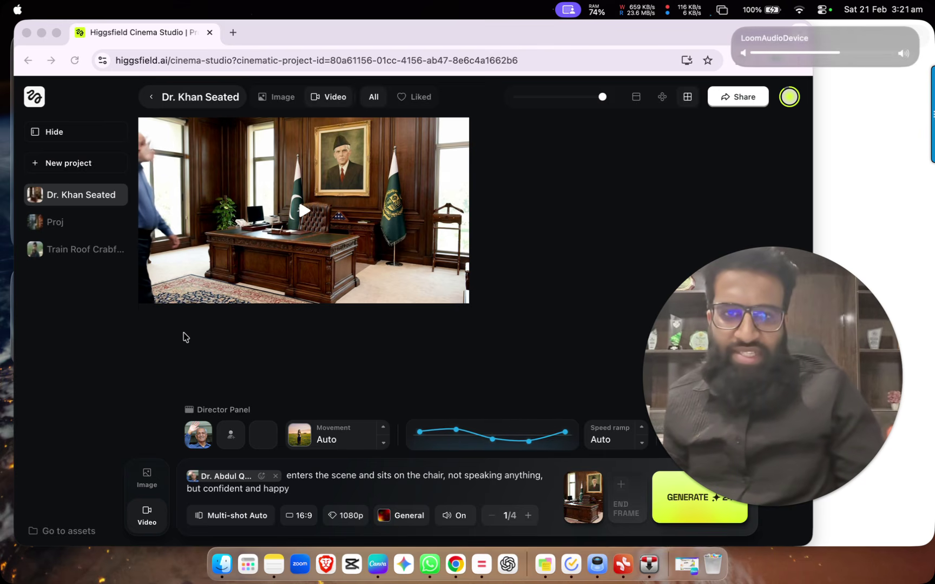
left_click(266, 198)
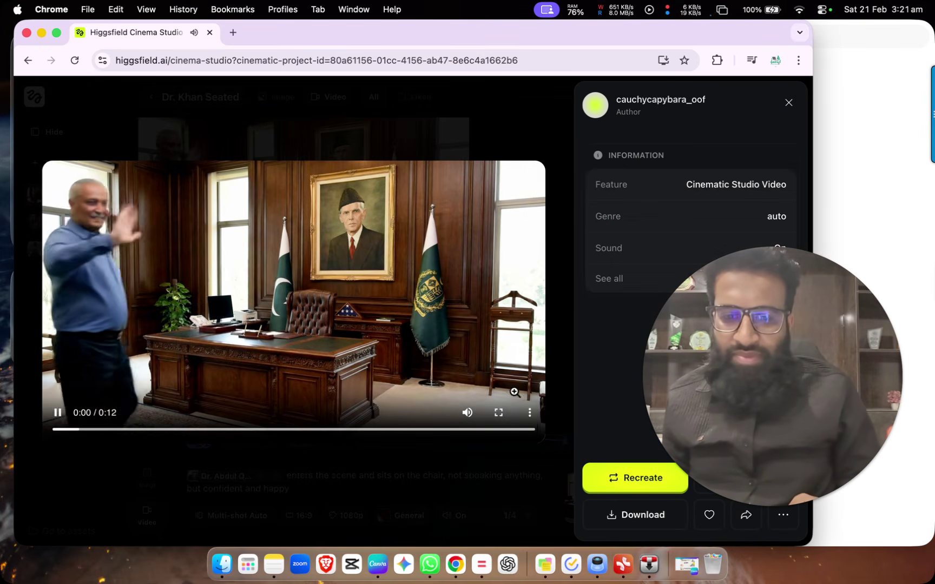
left_click(58, 413)
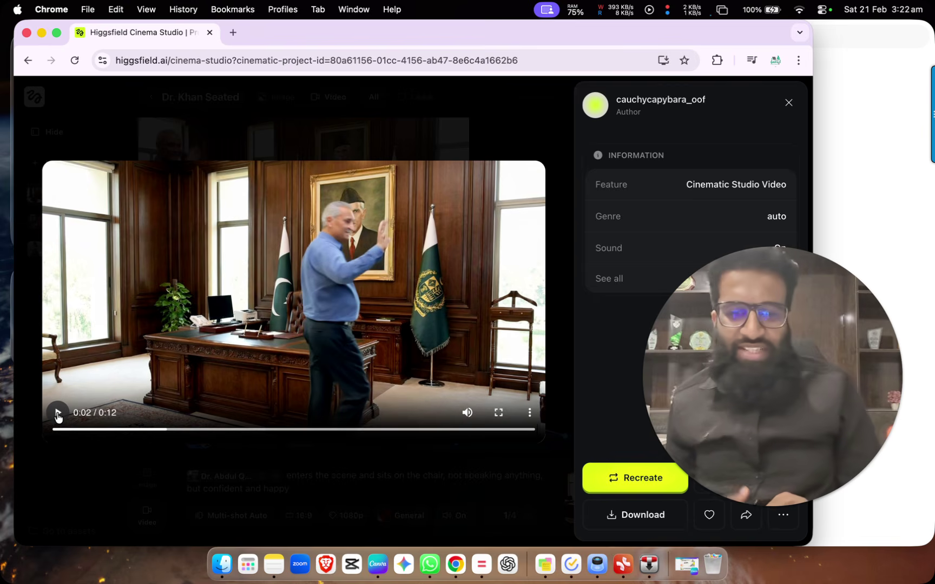
left_click(57, 413)
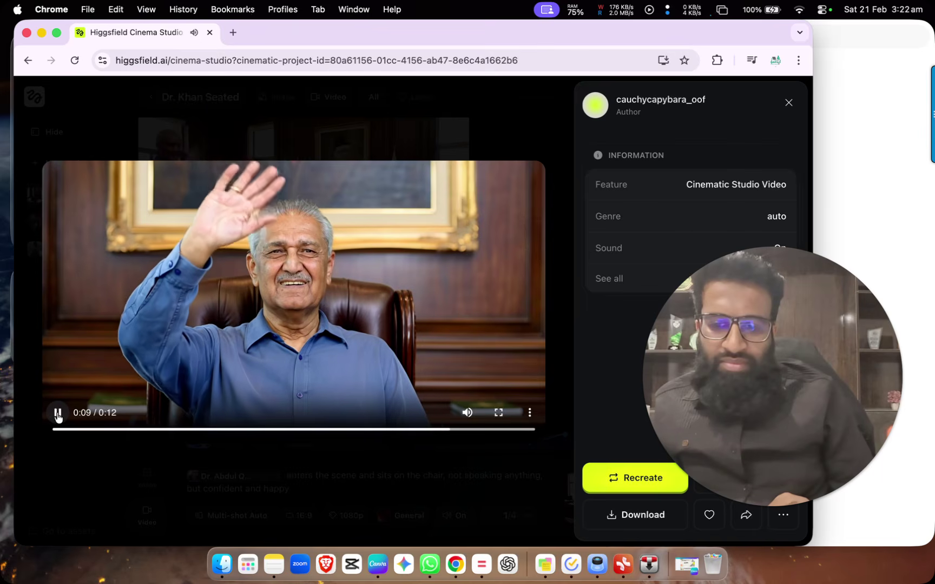
left_click(391, 429)
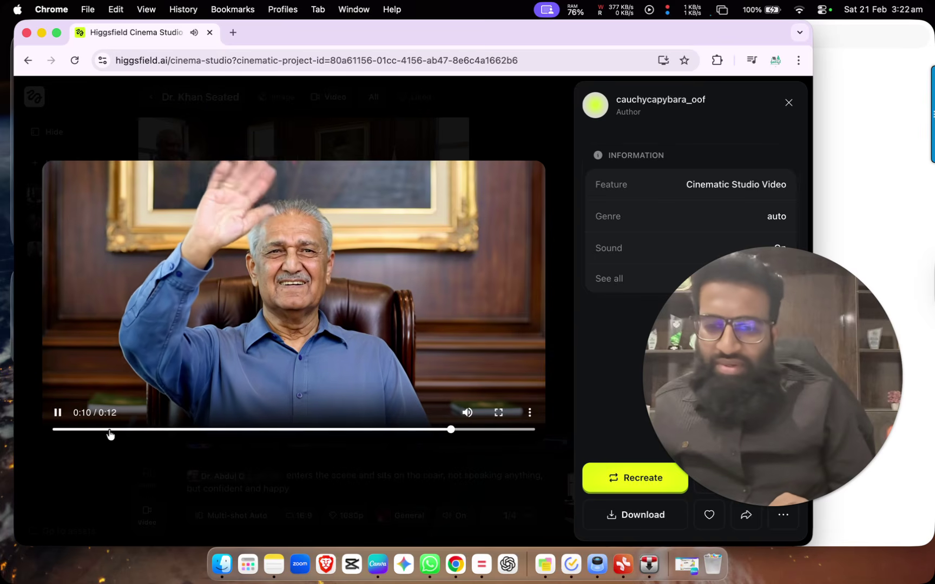
left_click(58, 413)
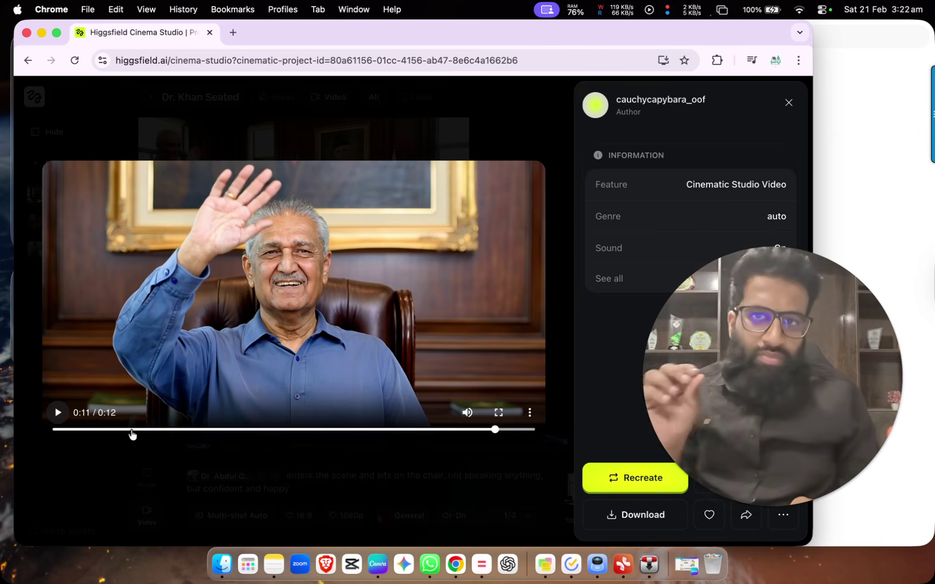
left_click_drag(136, 431, 170, 435)
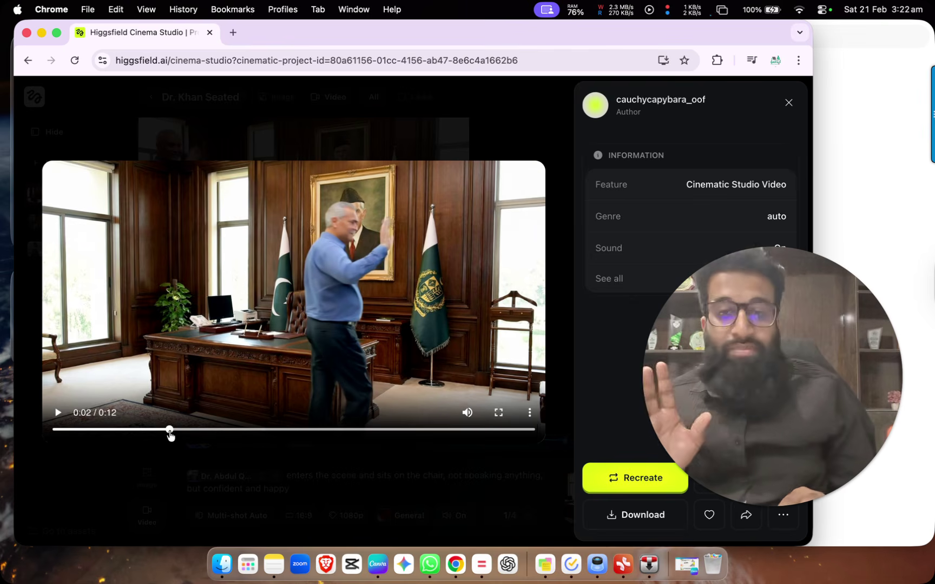
left_click(62, 418)
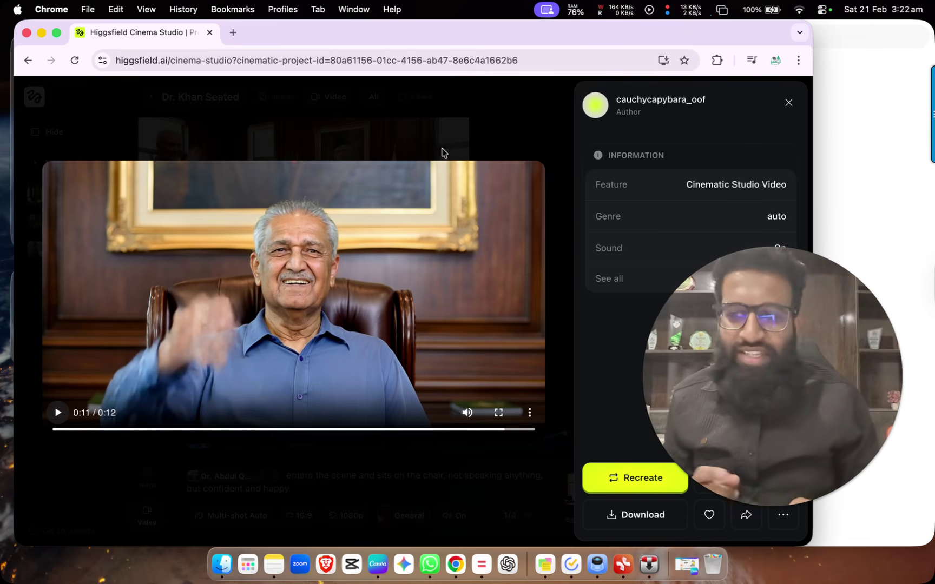
left_click(788, 103)
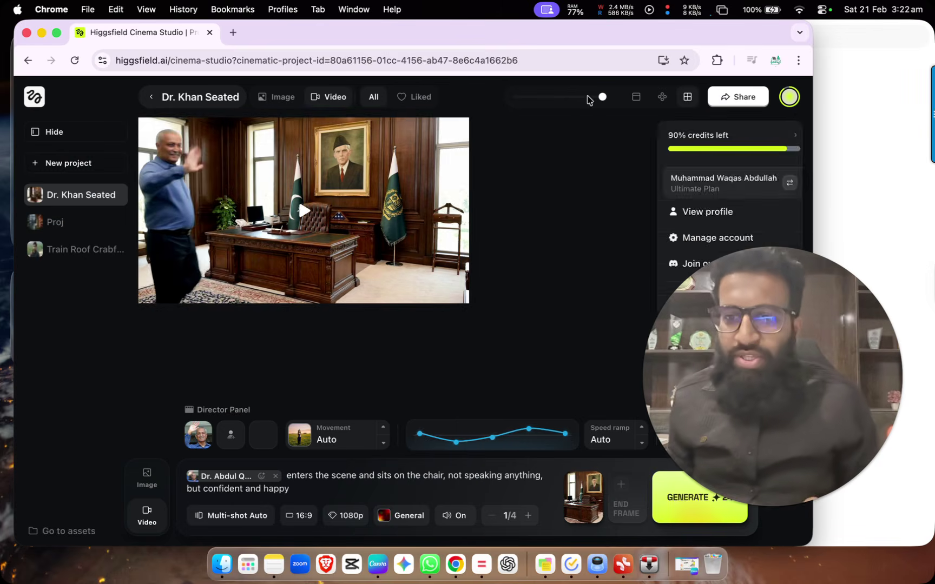
Leave the open Cinema Studio project for the Higgsfield home page and view the saved characters on the Character page.
left_click(149, 97)
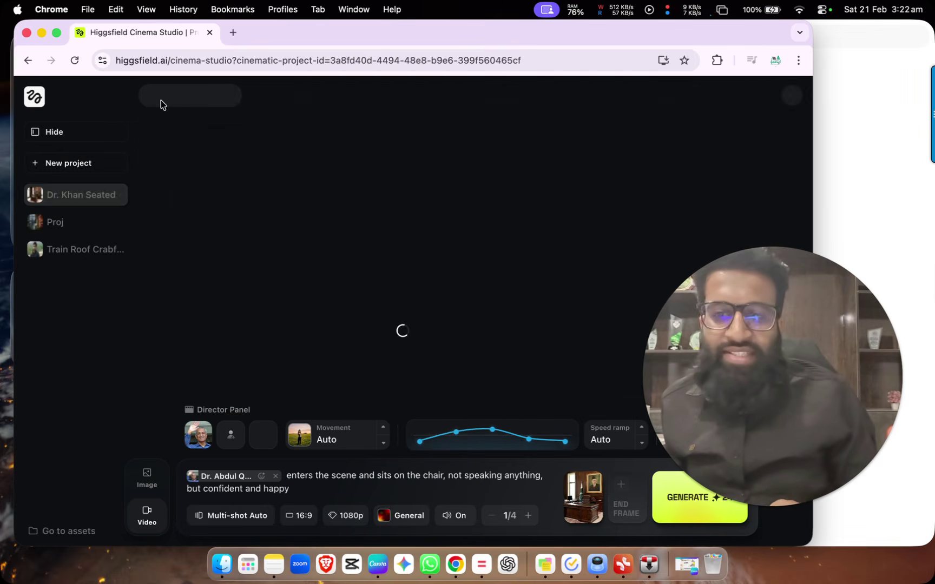
left_click(34, 97)
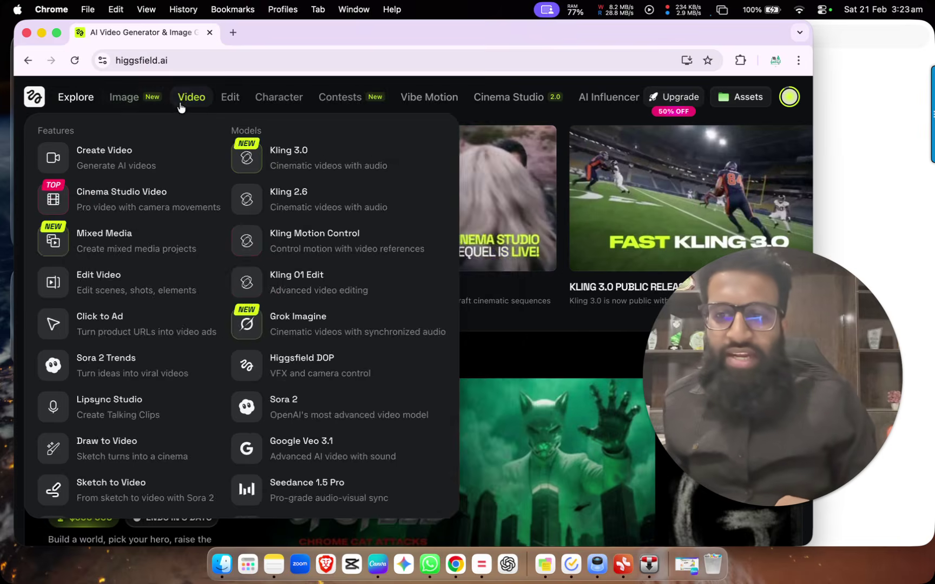
mouse_move(152, 108)
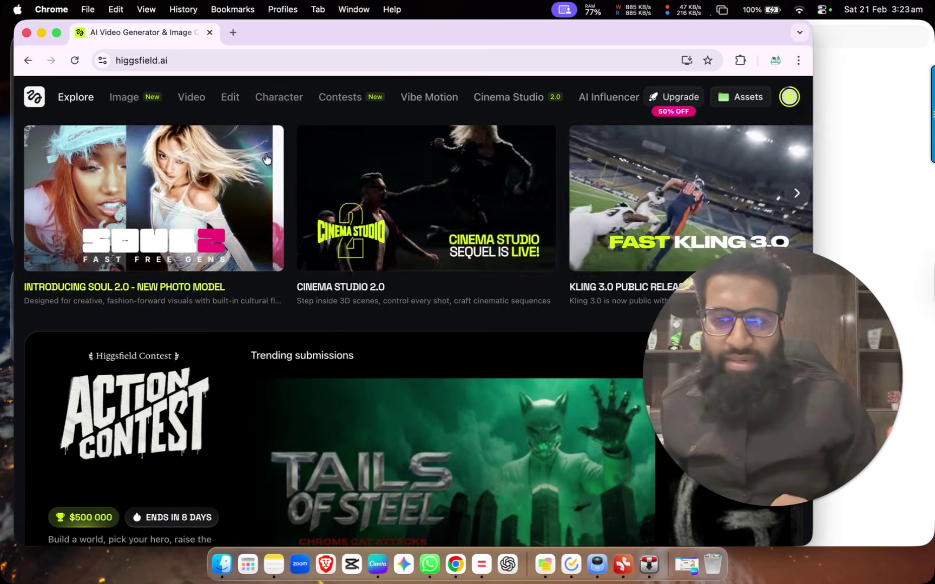
mouse_move(262, 106)
left_click(277, 152)
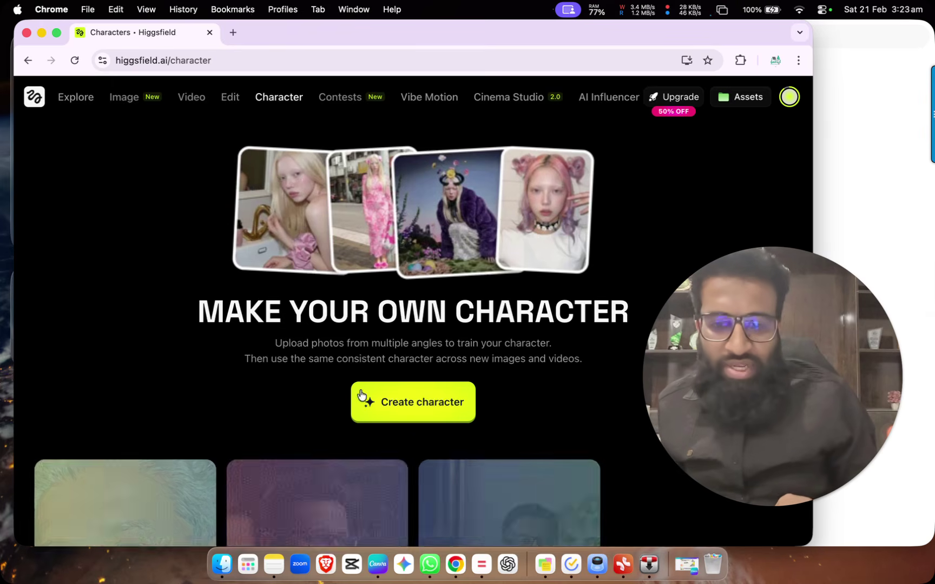
scroll(282, 421, "down", 5)
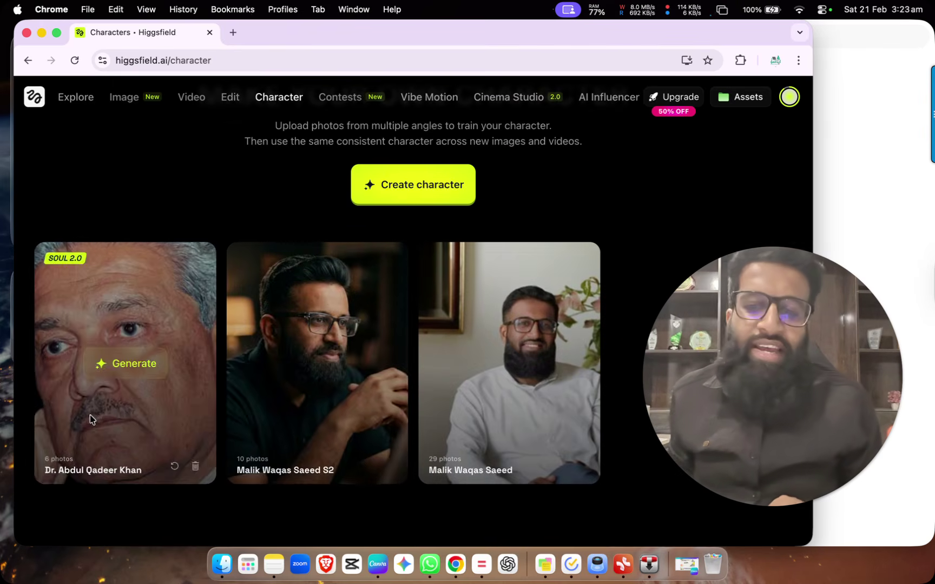
Look over the image and video feature lists and open Cinema Studio 2.0 from the Character page.
mouse_move(145, 107)
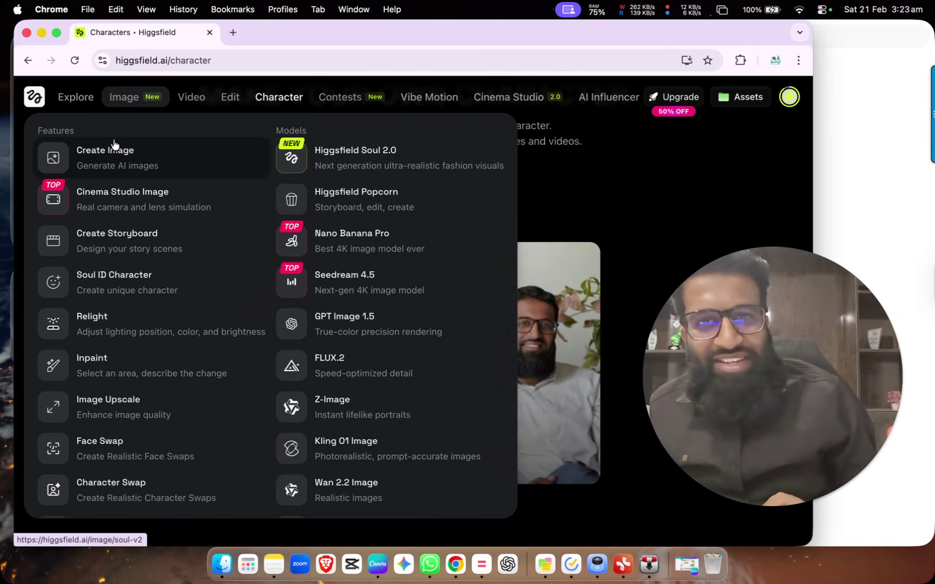
mouse_move(186, 102)
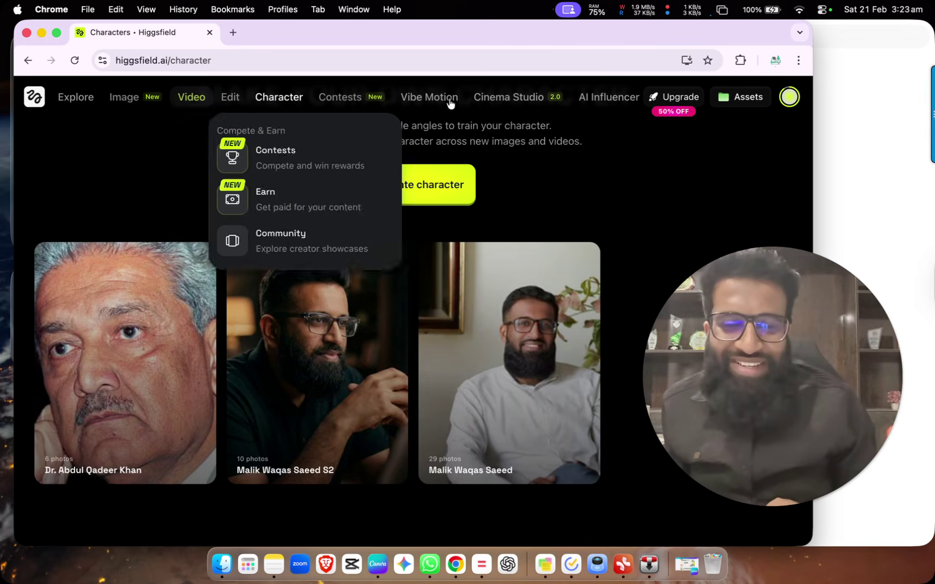
left_click(519, 97)
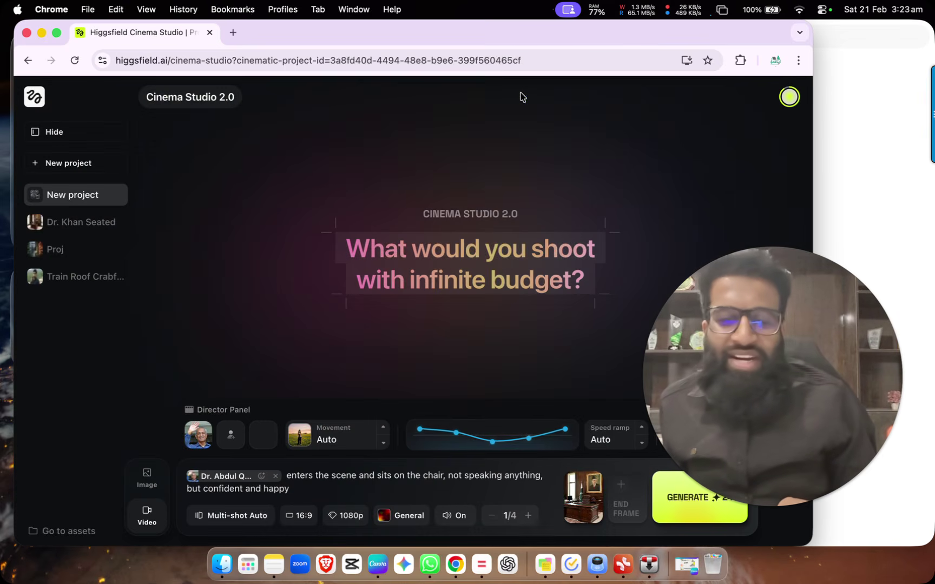